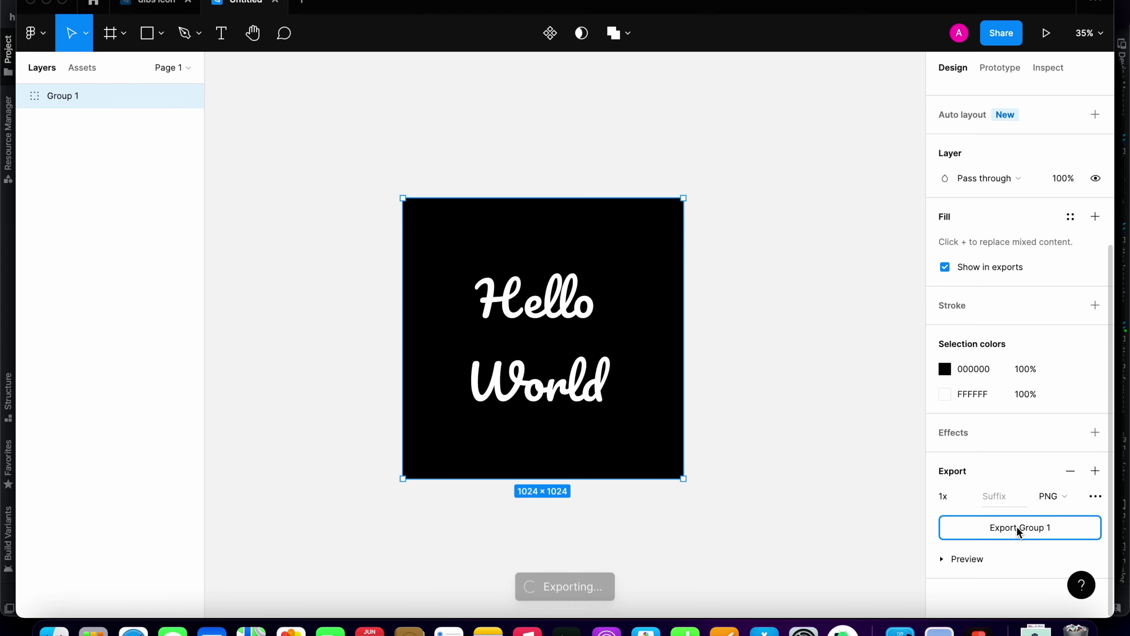
- Save the exported PNG of Group 1 as "hello world.png"
key(BackSpace)
text(g)
key(BackSpace)
text(hello world)
key(BackSpace)
text(d.png)
key(Return)
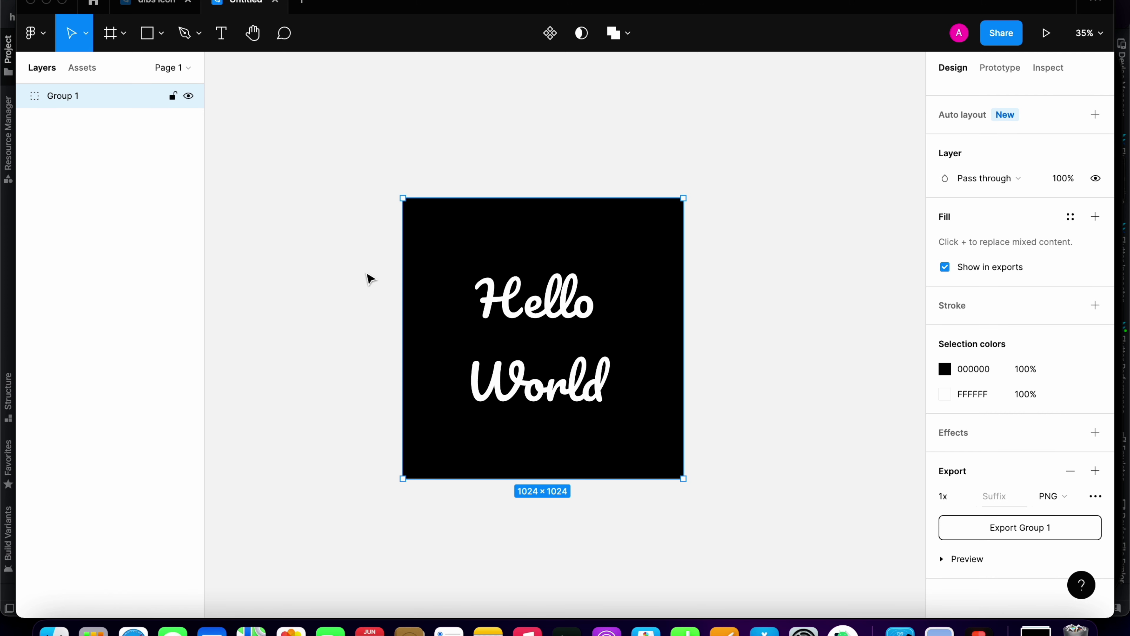
- Switch to Finder and locate the exported hello world.png in the Downloads folder
click(54, 630)
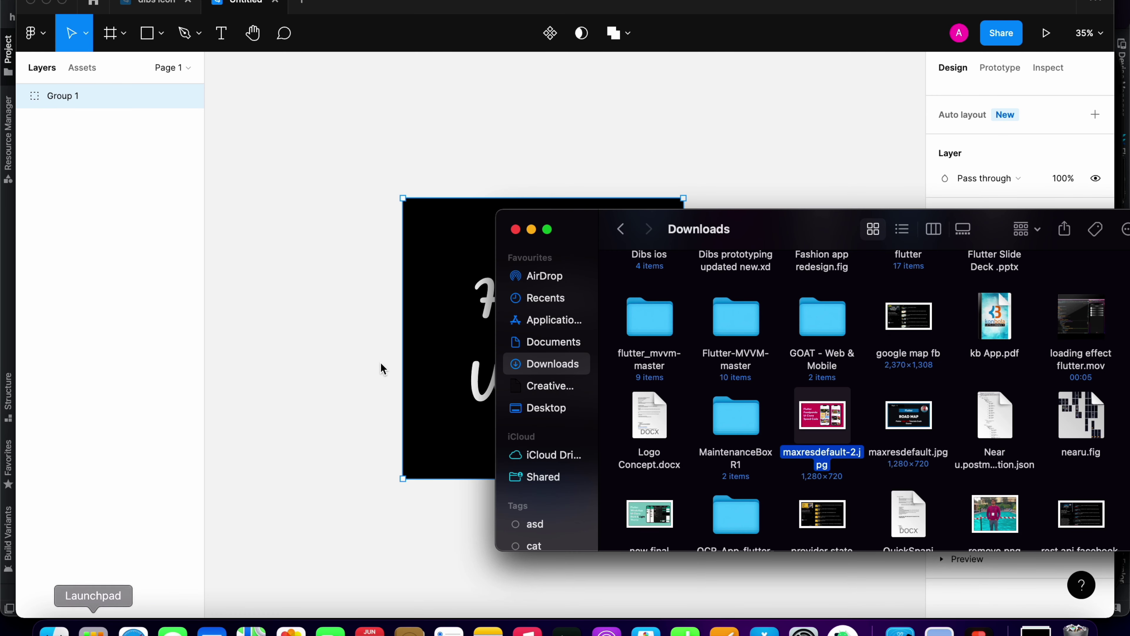
scroll(1044, 437, down, 5)
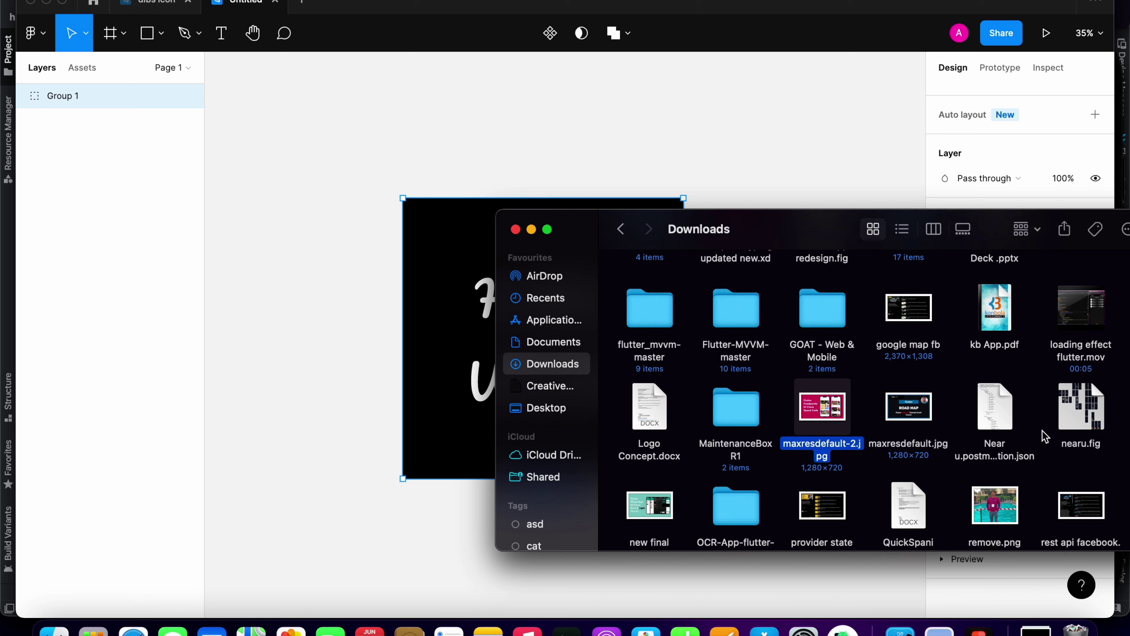
scroll(886, 386, up, 5)
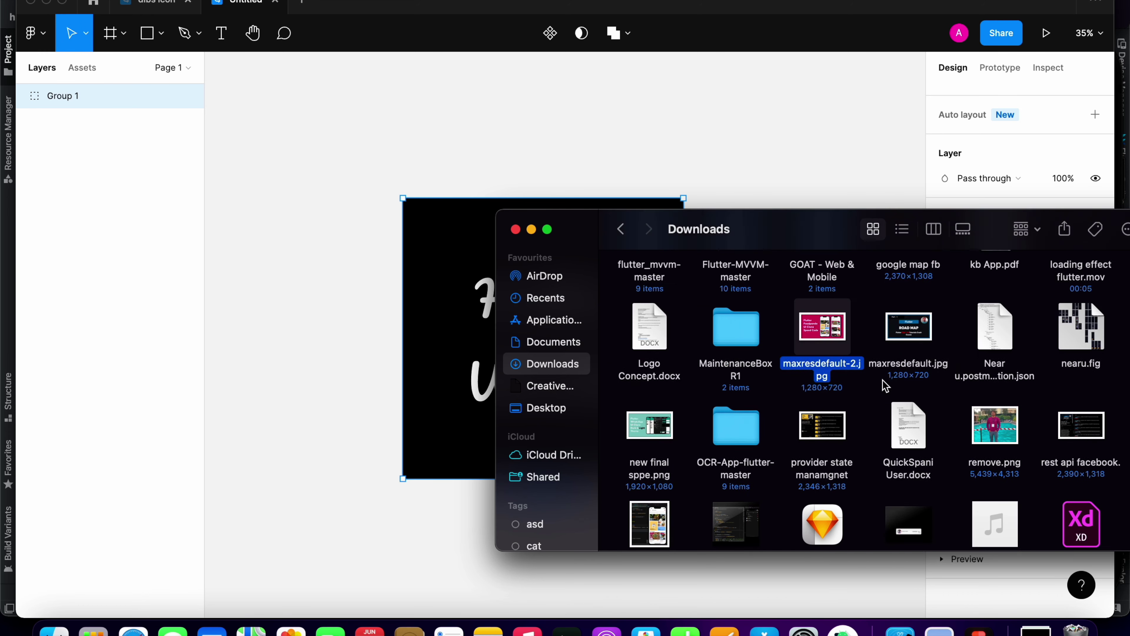
scroll(886, 386, up, 6)
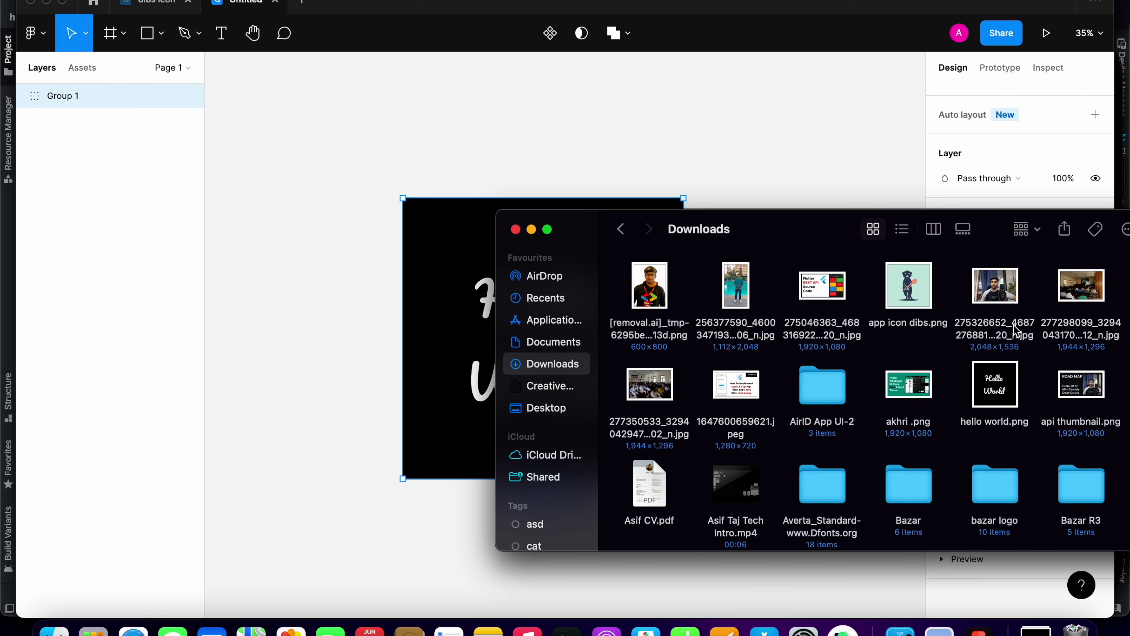
click(888, 403)
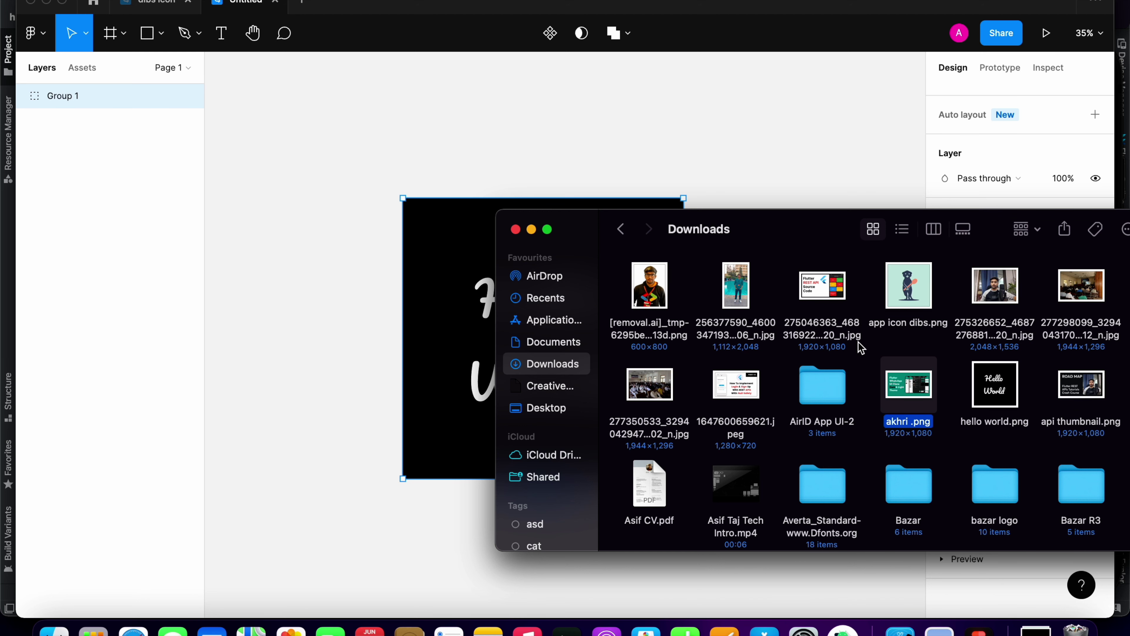
scroll(859, 348, down, 6)
scroll(912, 379, down, 8)
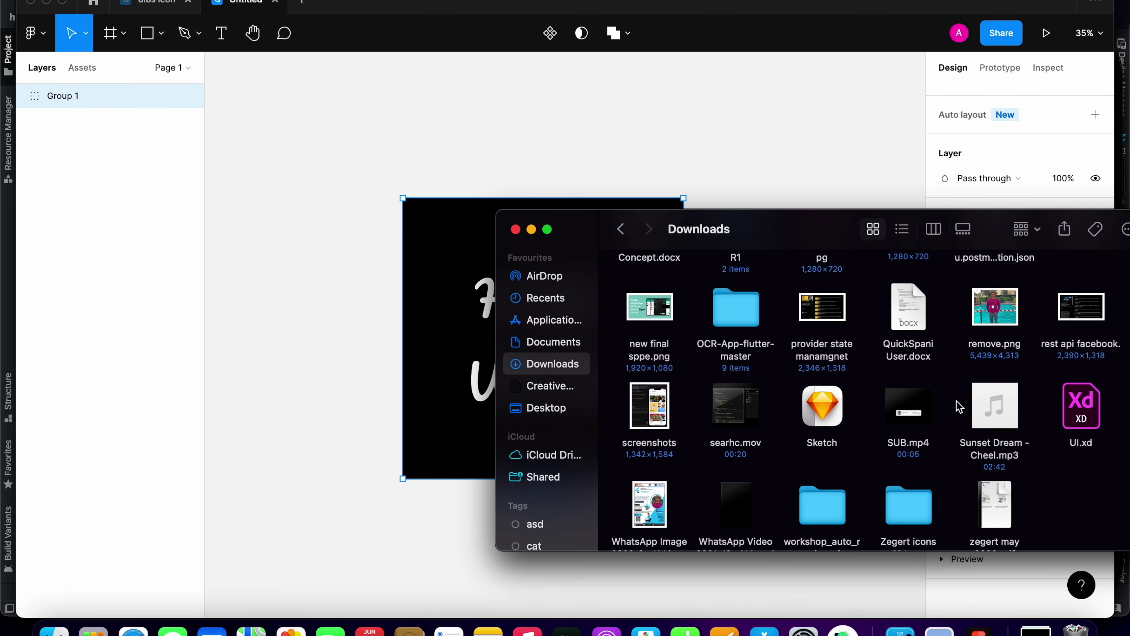
key(h)
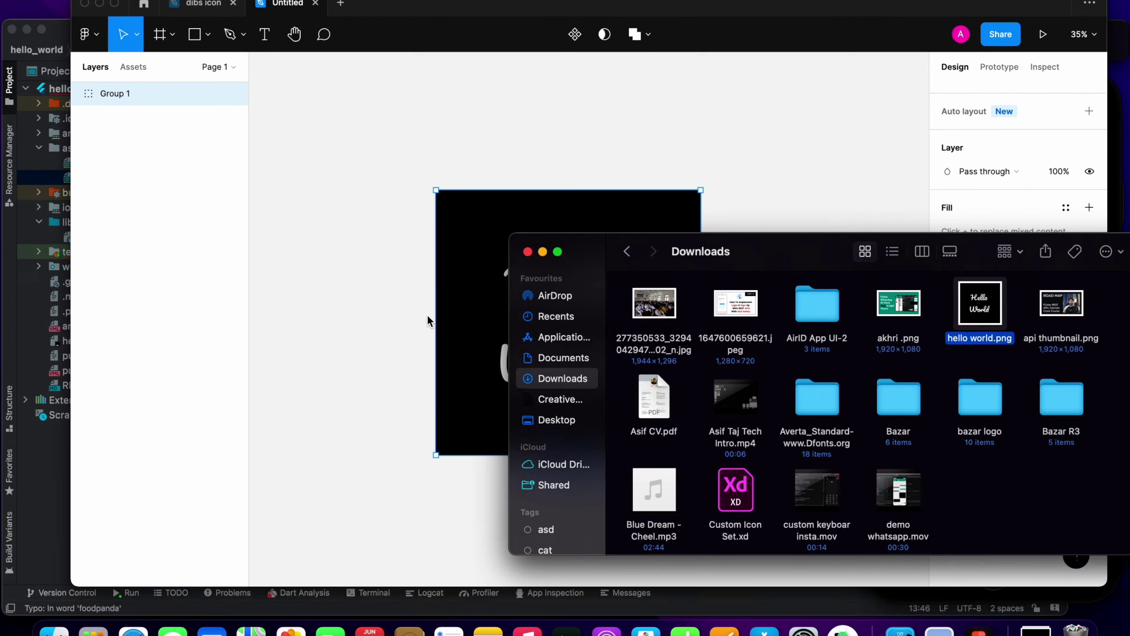
- Switch to the hello_world project in Android Studio and examine the Hello World app's icon on the iPhone SE simulator's home screen
key(ctrl+Up)
click(320, 356)
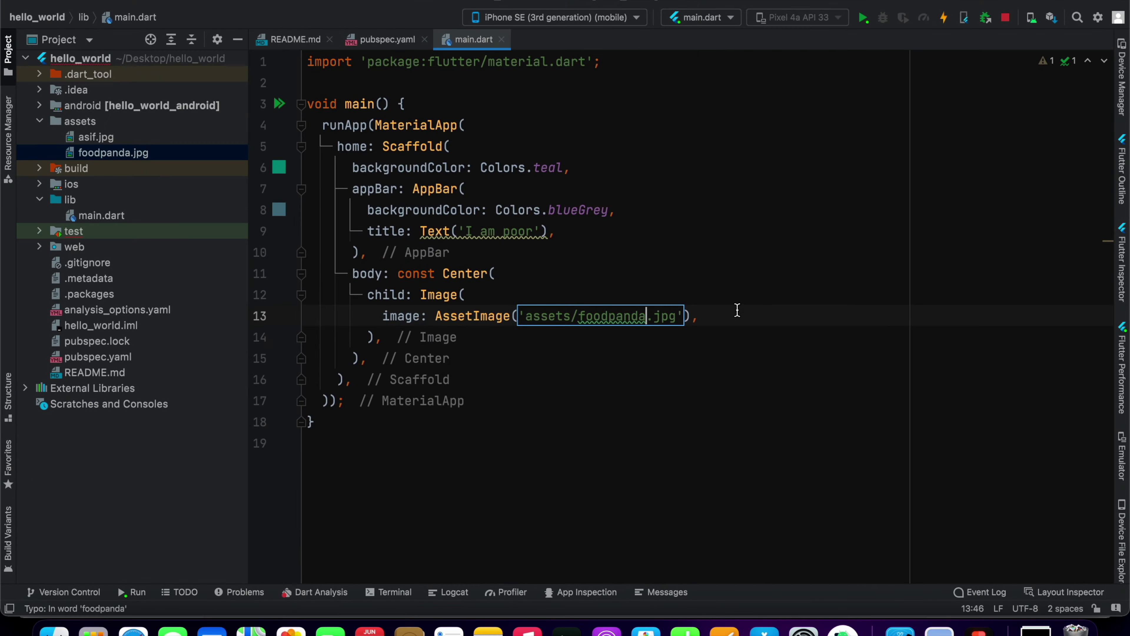
key(ctrl+Up)
click(995, 249)
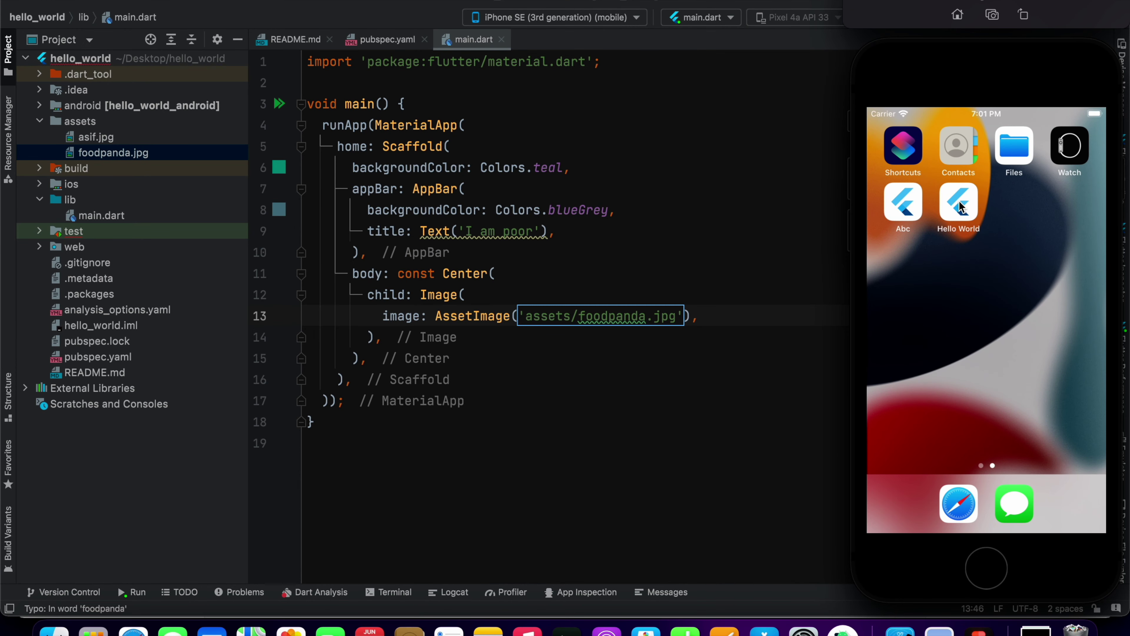
click(249, 164)
key(ctrl+Left)
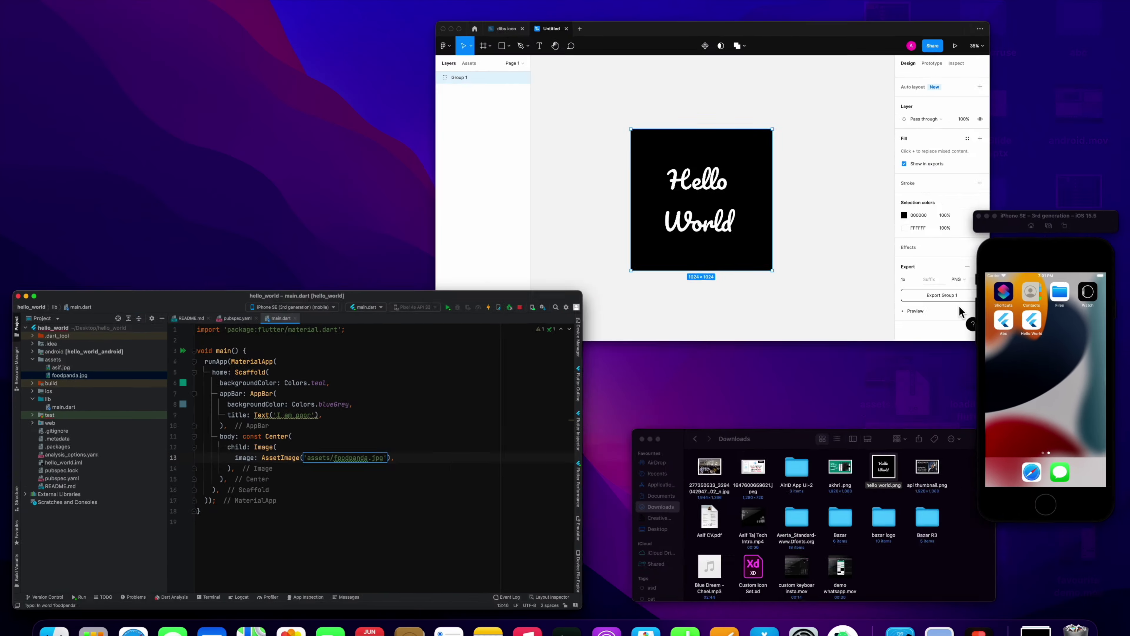
key(ctrl+Right)
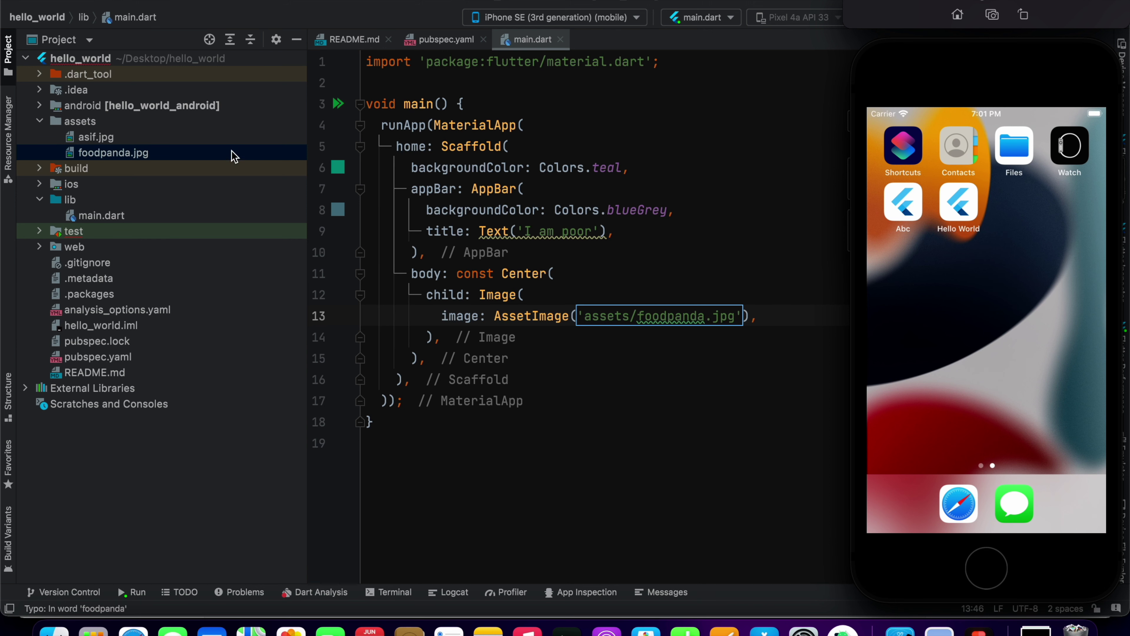
- Collapse the assets folder in the project tree and expand ios/Runner/Assets.xcassets/AppIcon.appiconset to list the iOS icon files
click(42, 122)
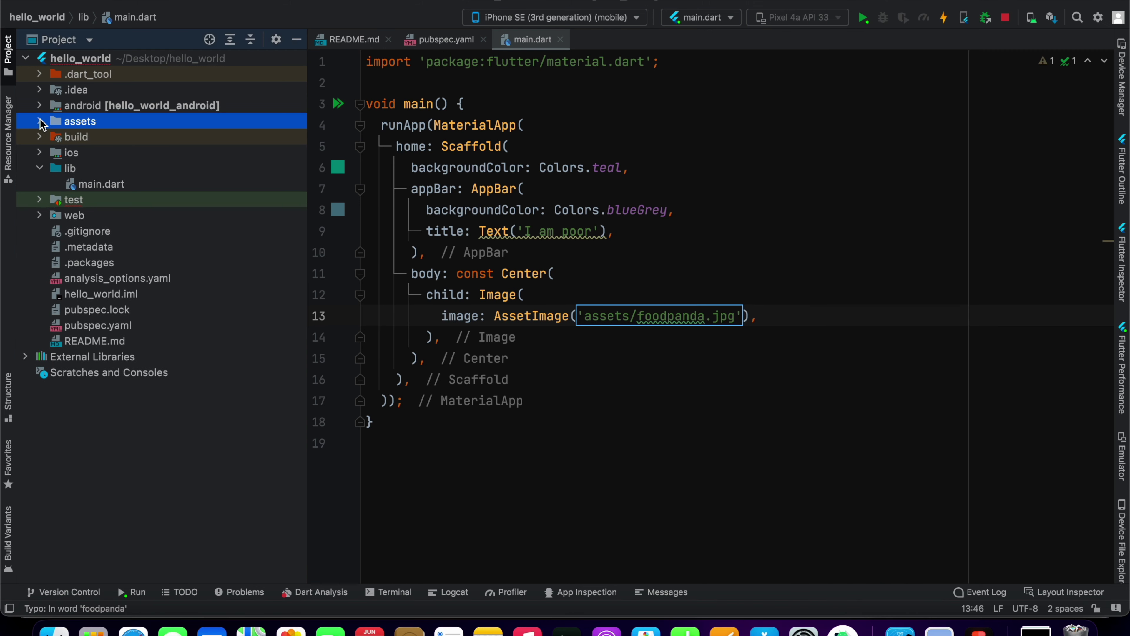
click(40, 153)
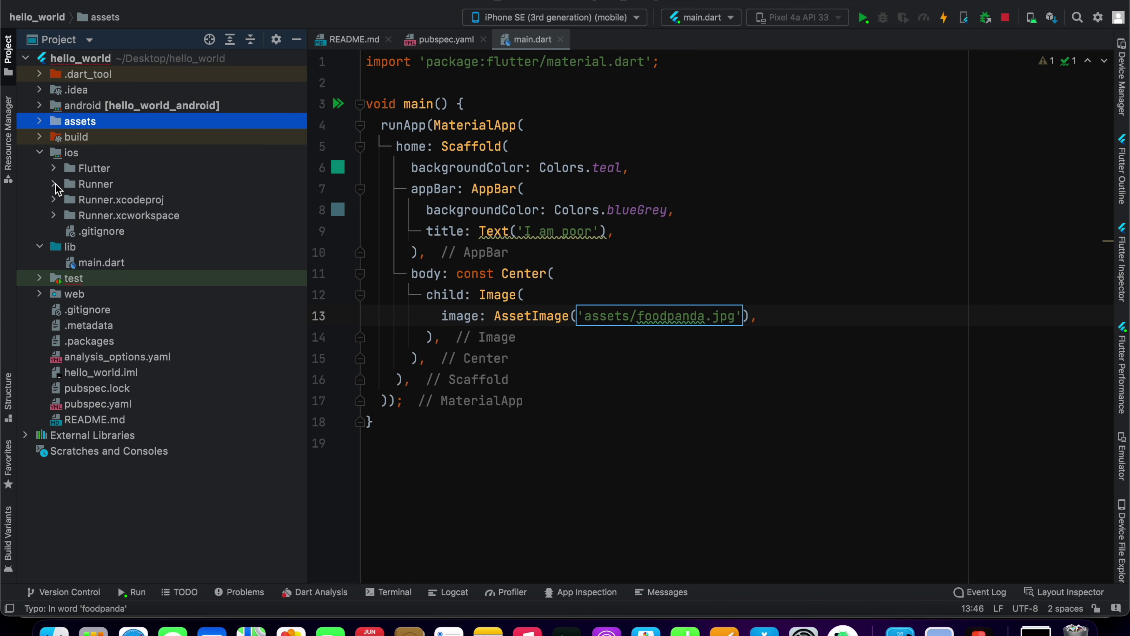
click(53, 184)
click(69, 200)
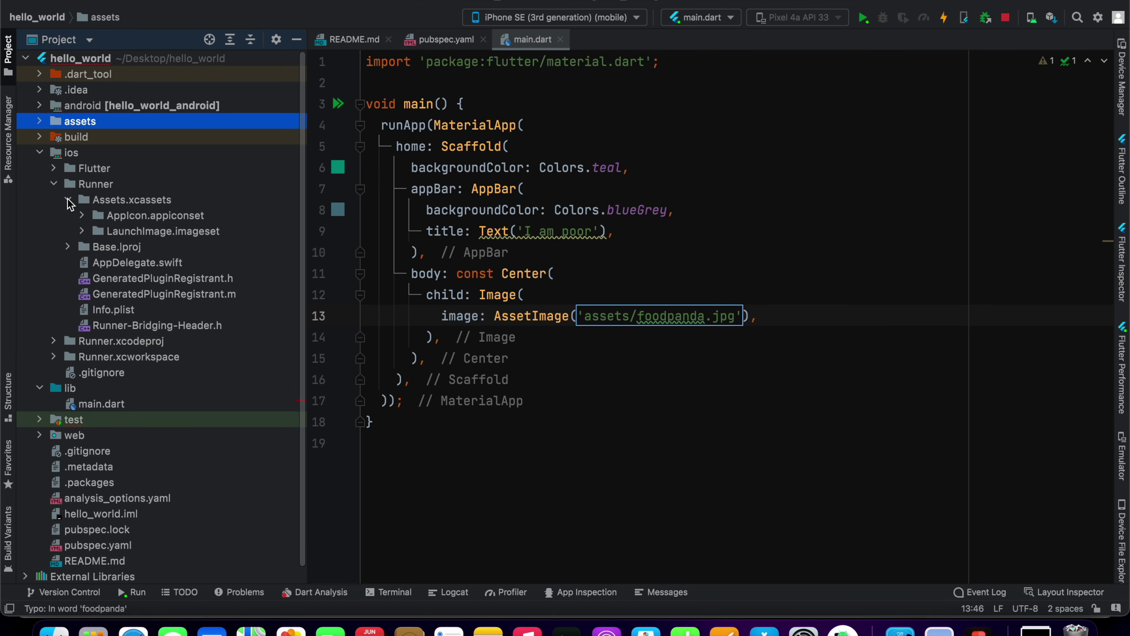
click(83, 216)
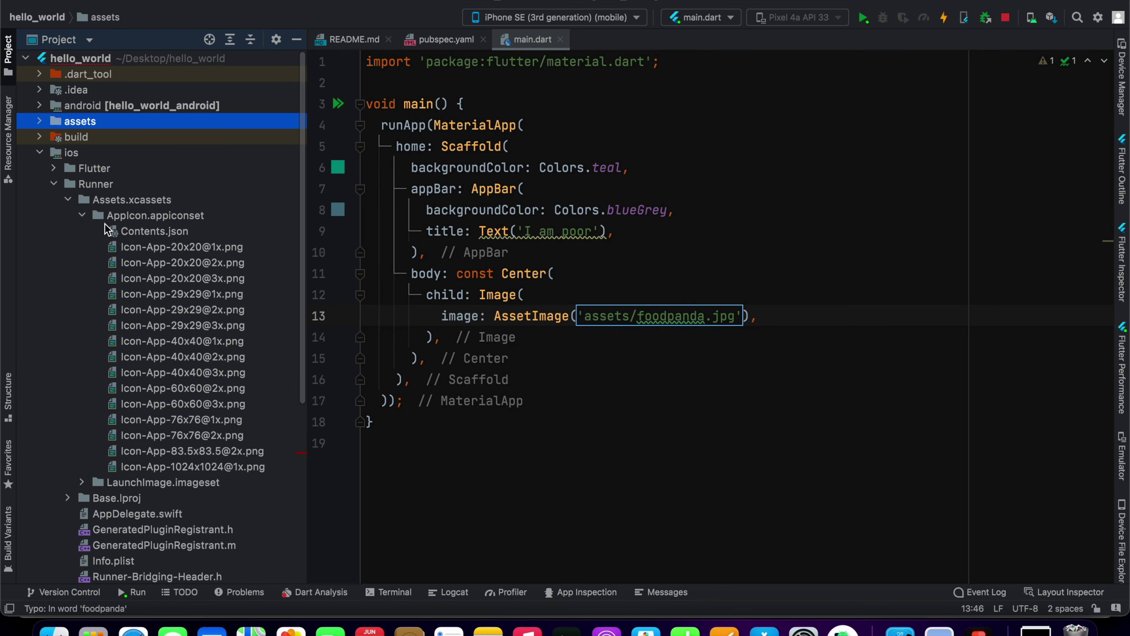
- Preview several default iOS icons in AppIcon.appiconset, including the 20x20, 40x40, 60x60, 83.5x83.5 and 1024x1024 files
double_click(160, 262)
double_click(180, 341)
double_click(182, 403)
double_click(192, 466)
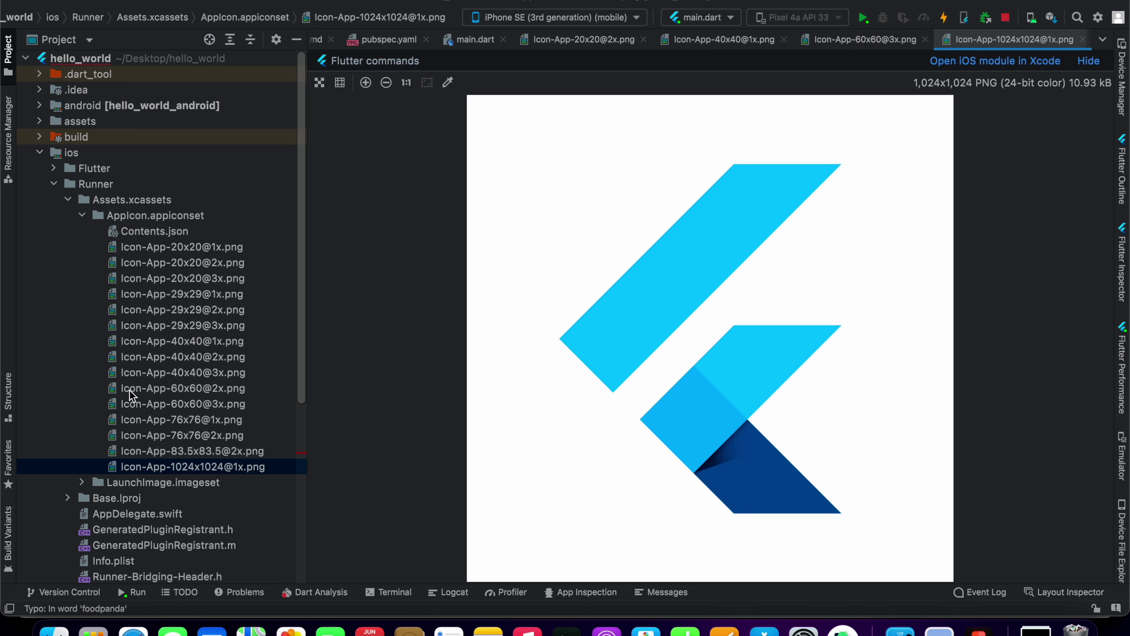
click(183, 343)
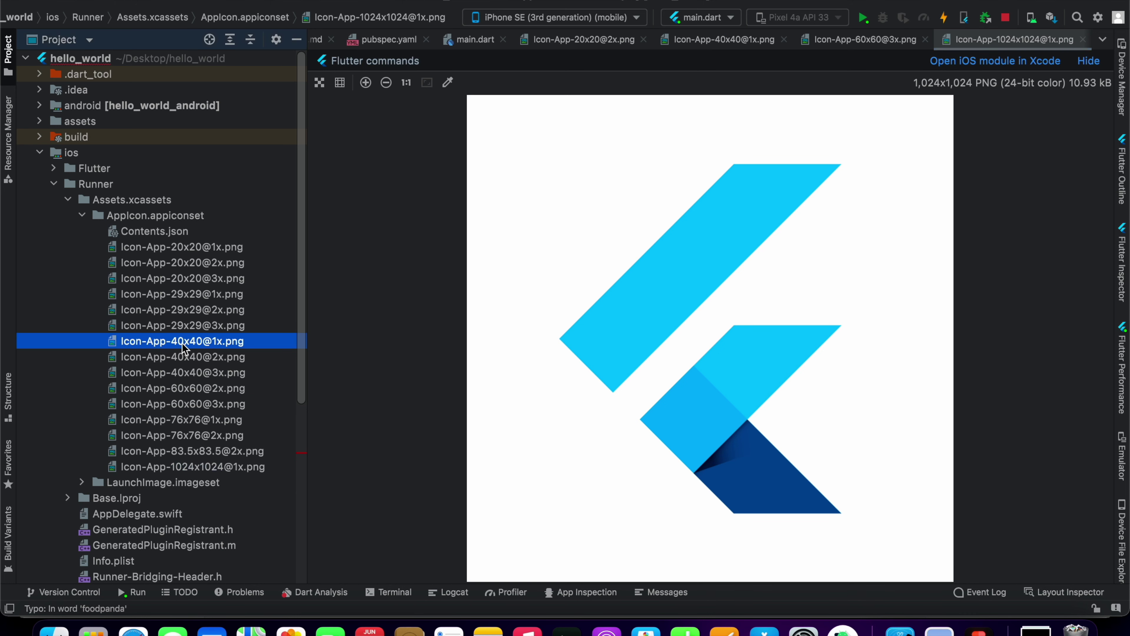
click(187, 404)
click(194, 451)
double_click(195, 454)
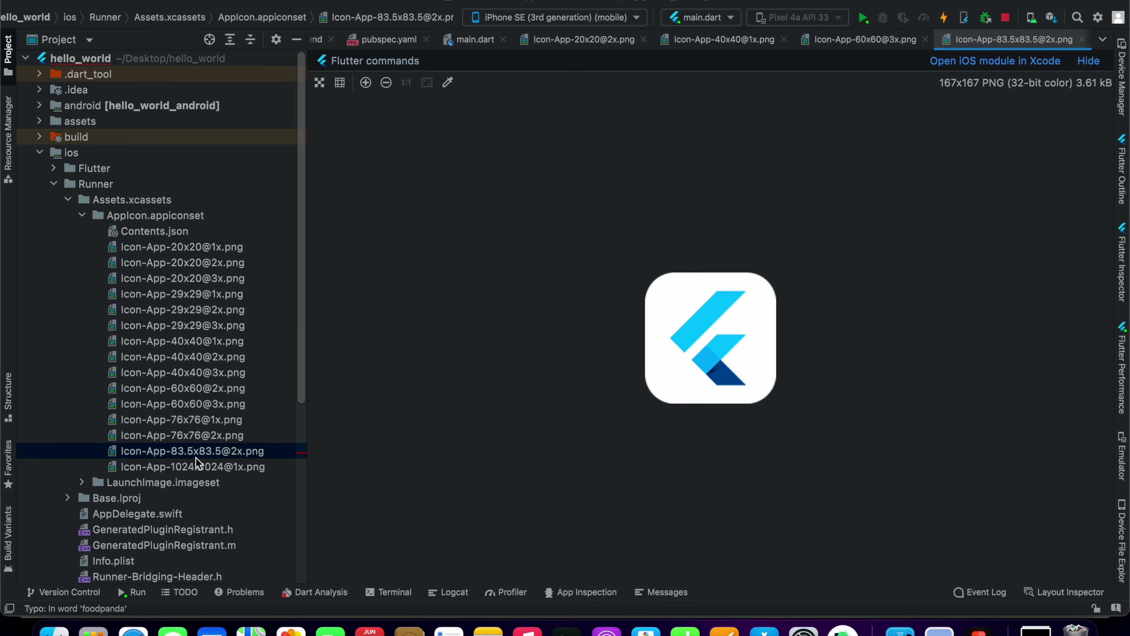
double_click(197, 460)
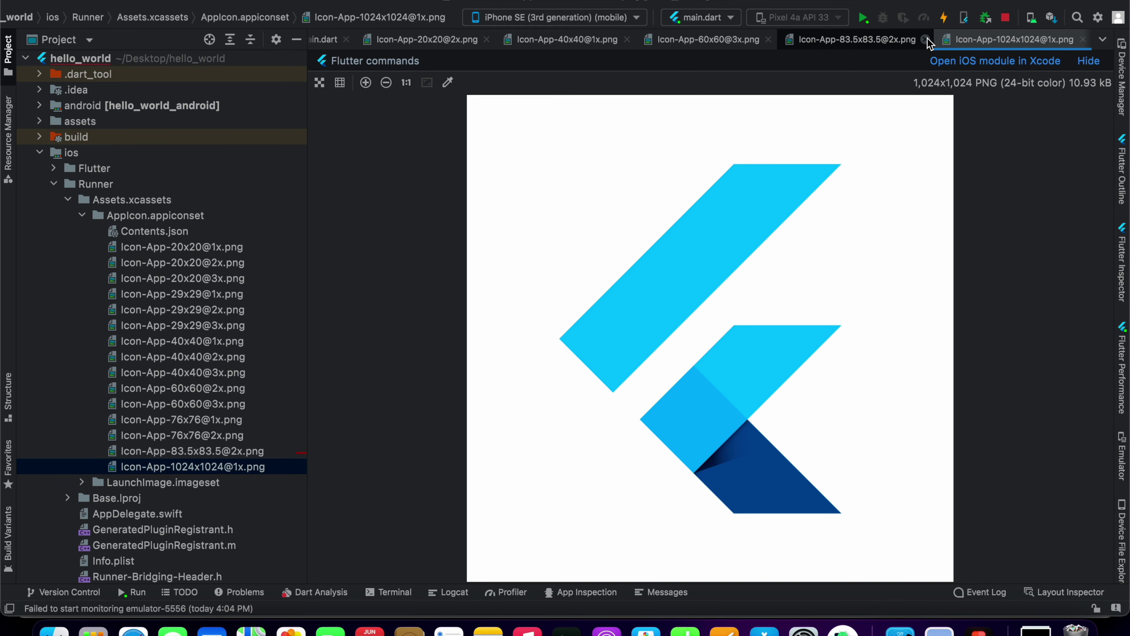
- Check the Hello World icon on the simulator again and collapse the Assets.xcassets folder in the project tree
key(ctrl+super+f)
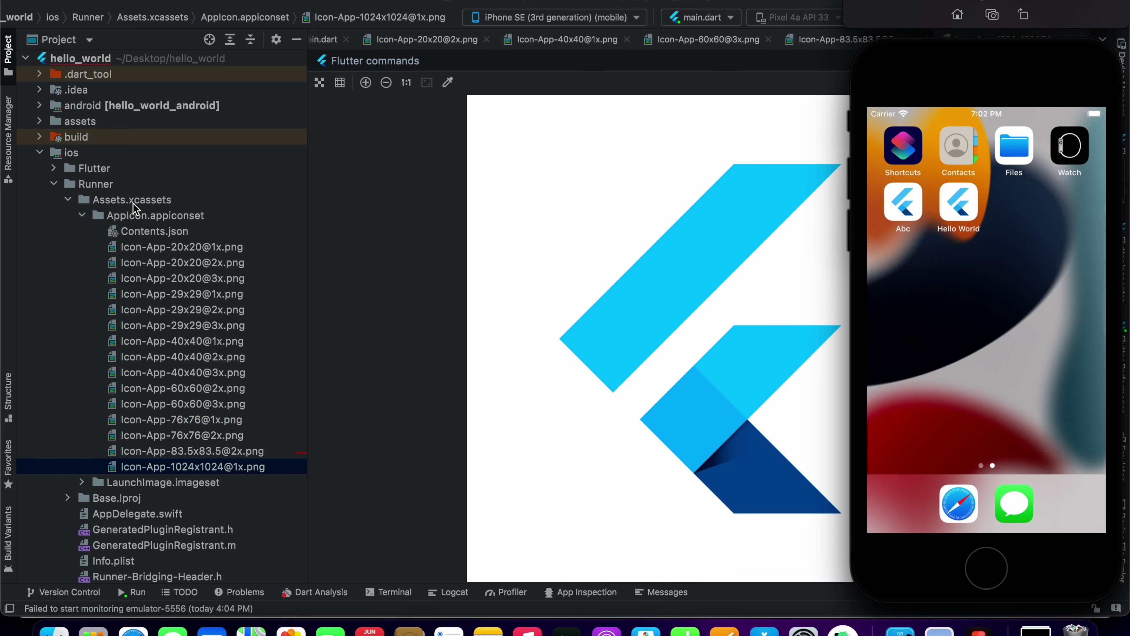
click(105, 213)
click(68, 200)
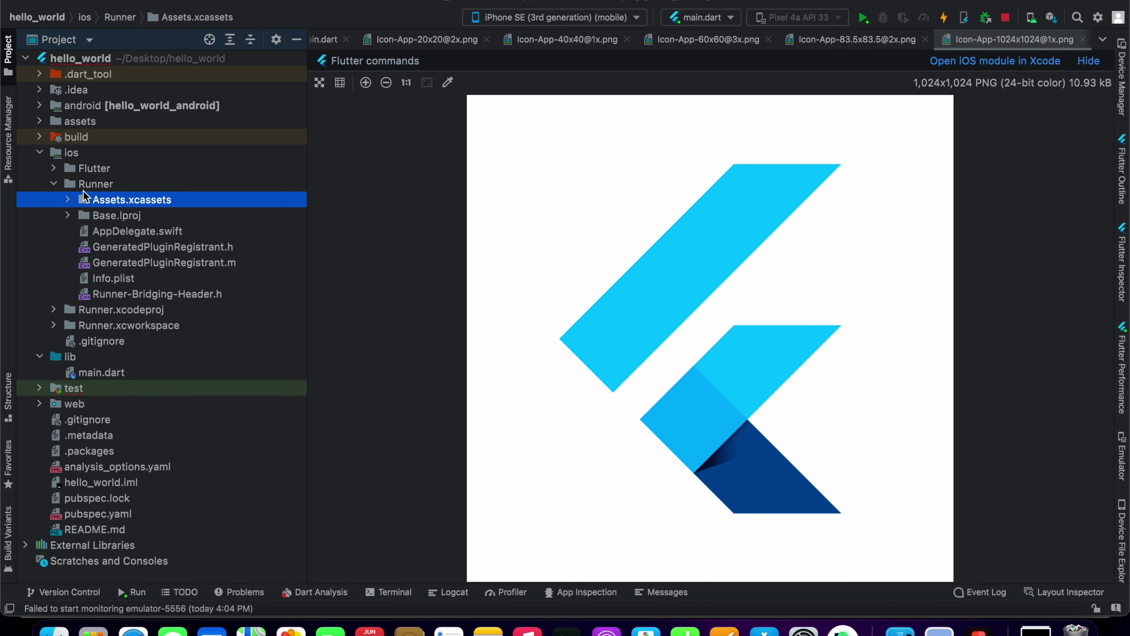
- Switch to Safari and open the App Icon Generator website at appicon.co
key(ctrl+Up)
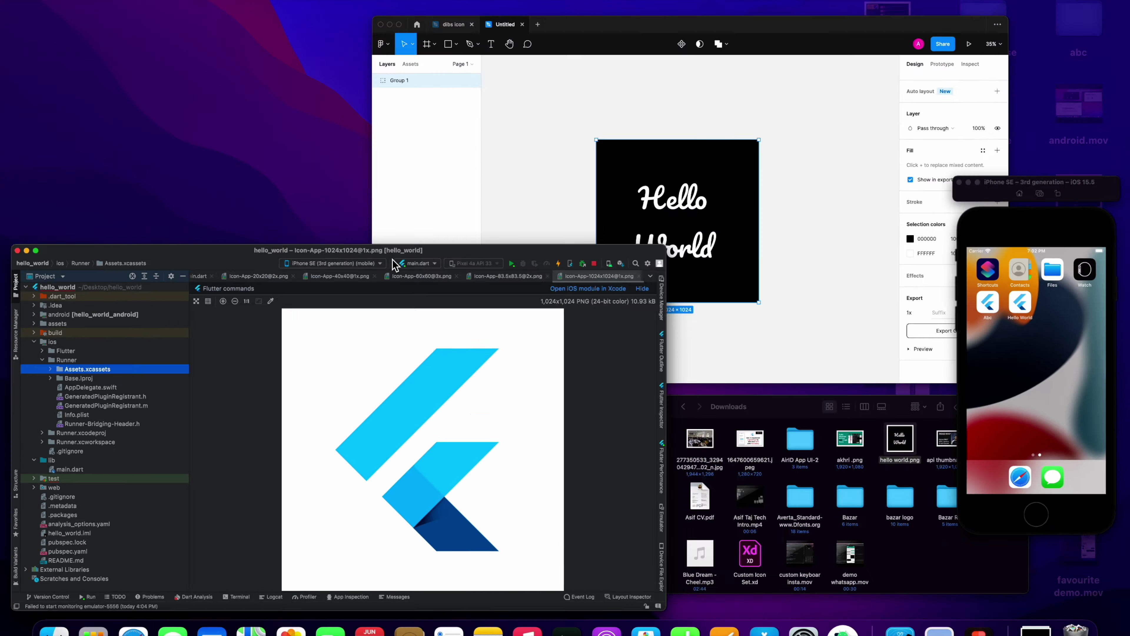
click(816, 516)
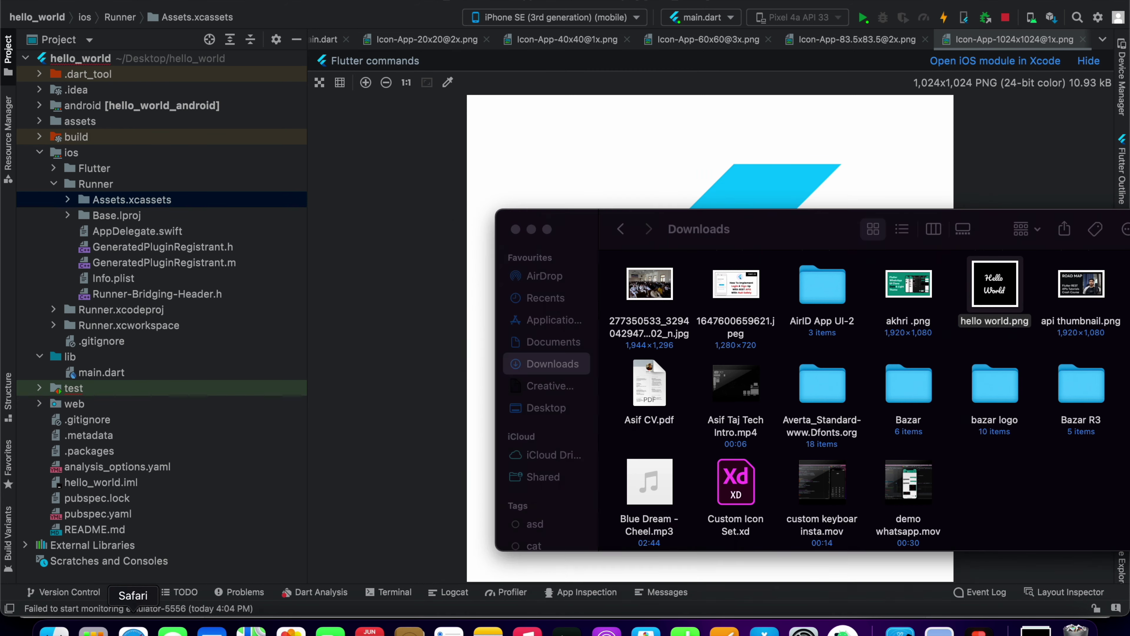
click(132, 628)
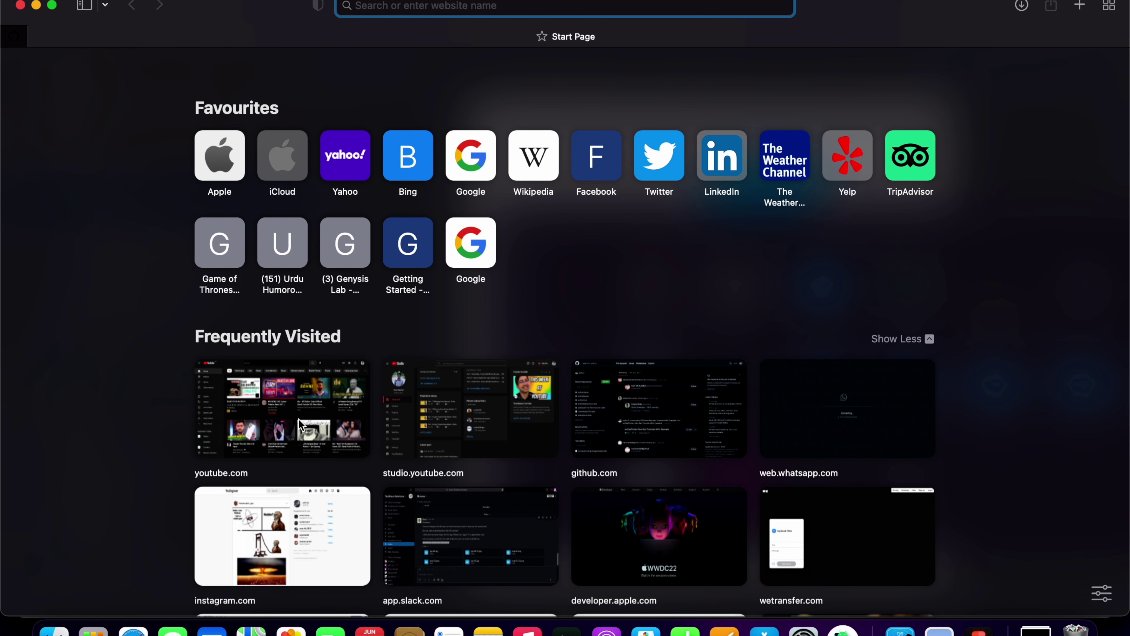
text(app)
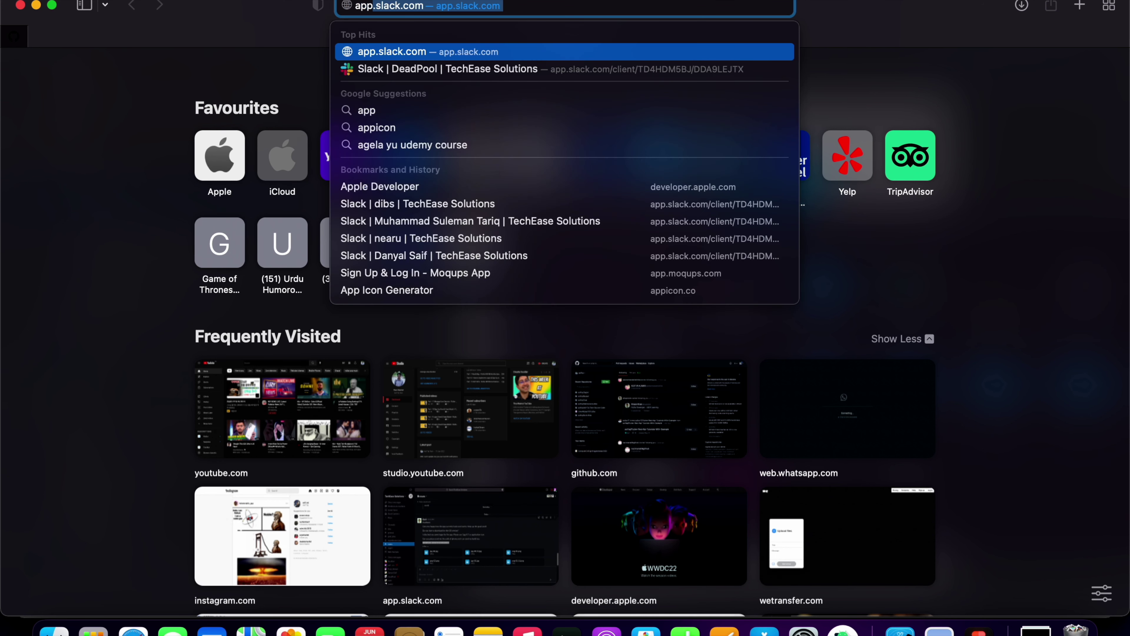
text(icon.co/)
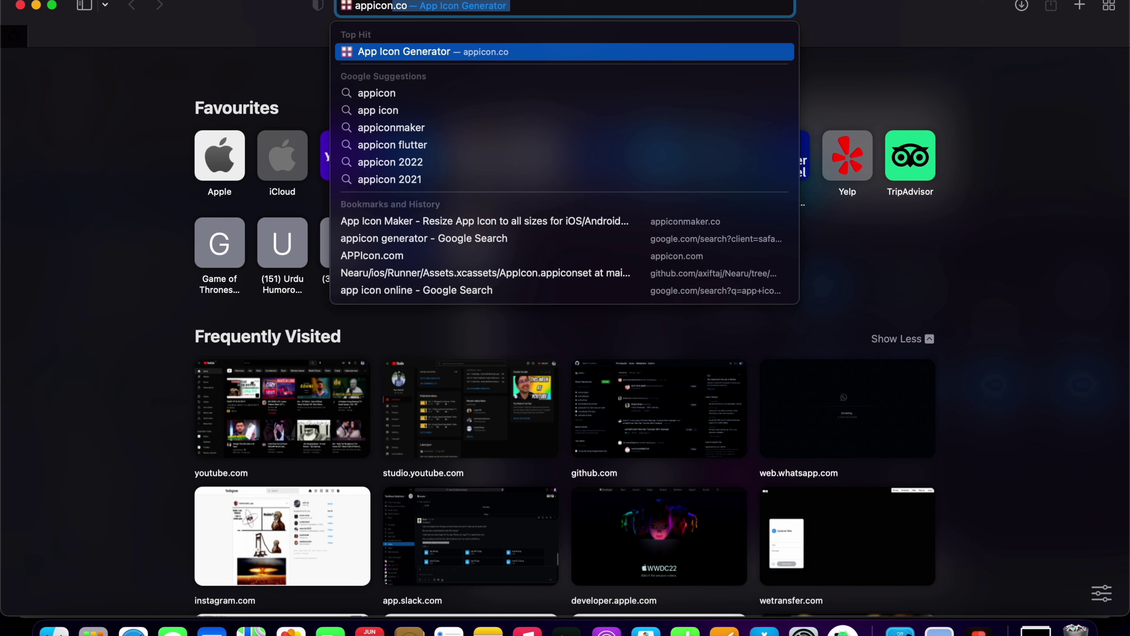
key(BackSpace)
key(BackSpace)
key(BackSpace)
key(BackSpace)
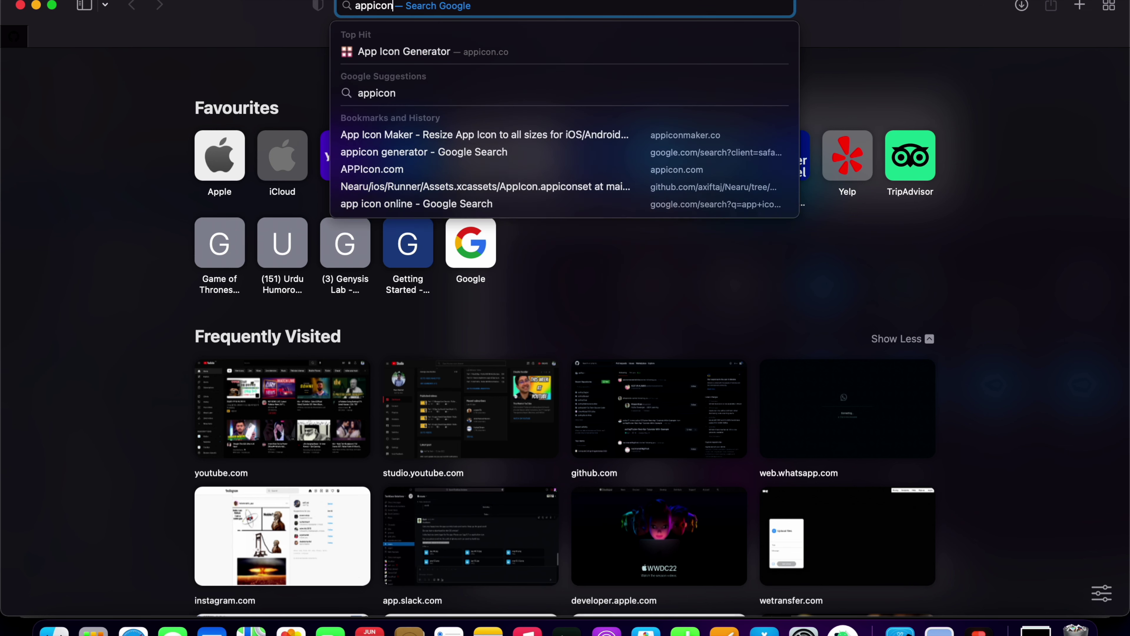
text(.co)
key(Return)
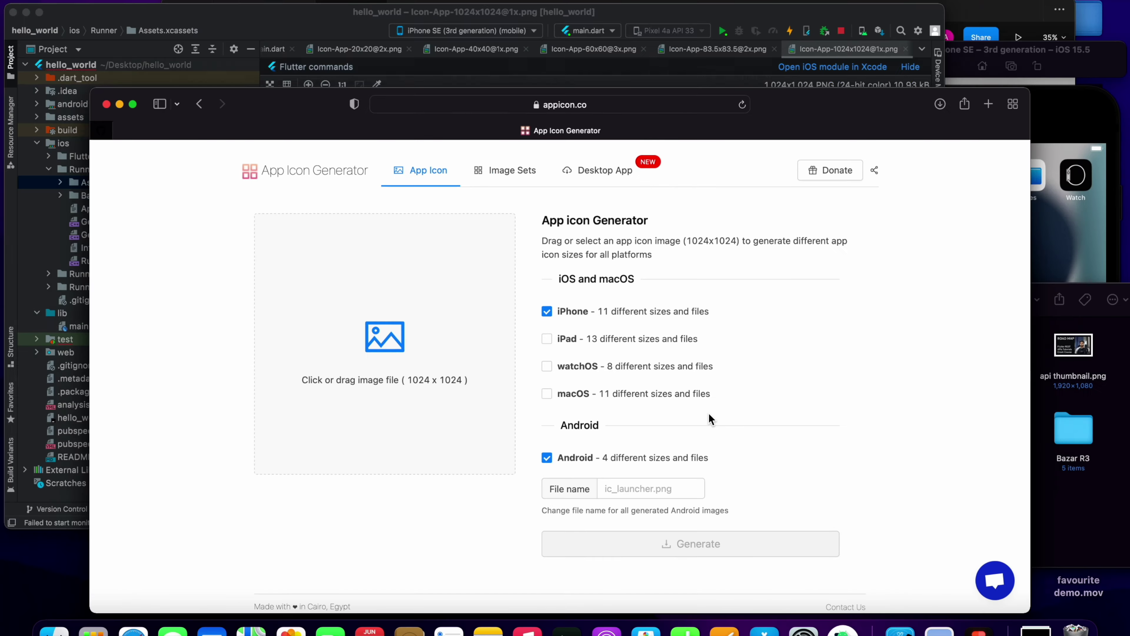
- Load hello world.png from the Finder Downloads folder into the App Icon Generator's image area
key(ctrl+Up)
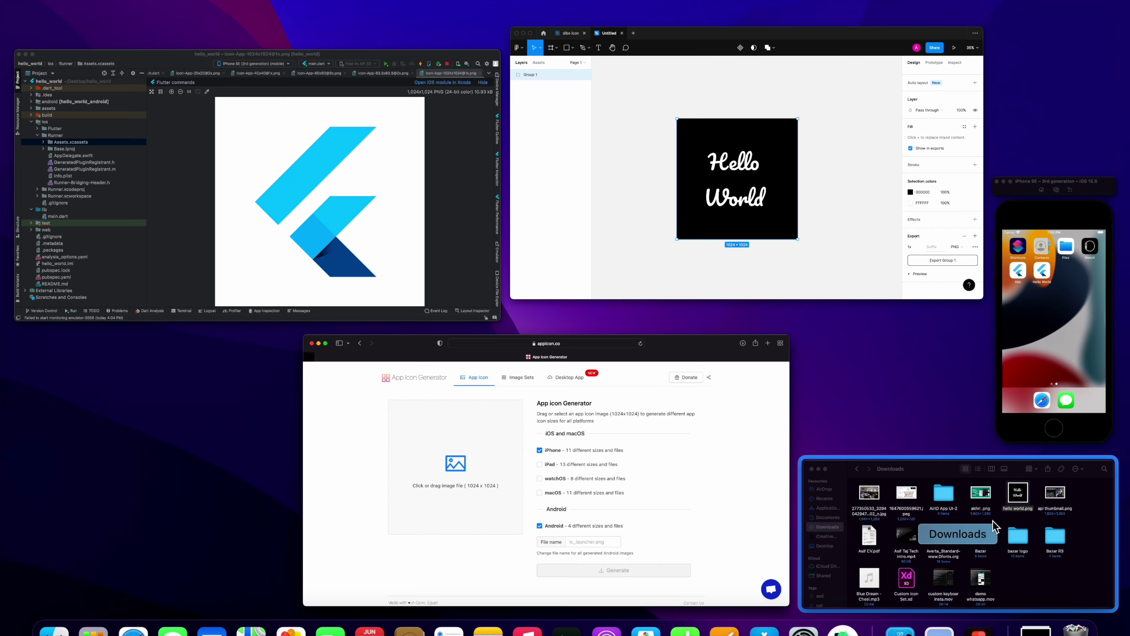
click(997, 526)
click(992, 289)
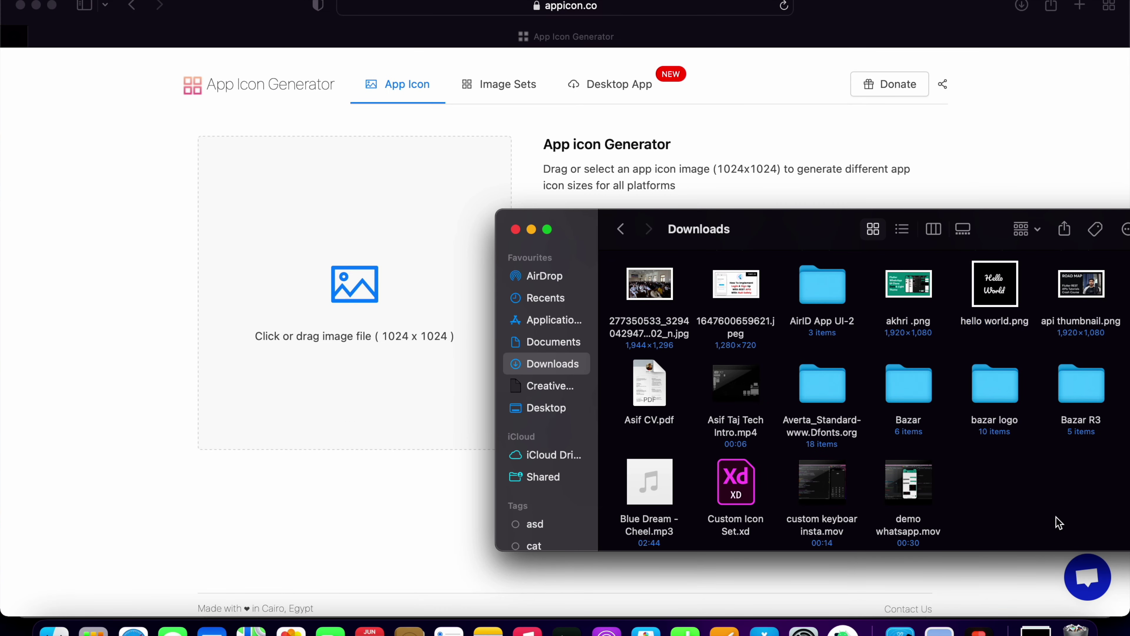
drag(990, 282, 325, 272)
click(392, 534)
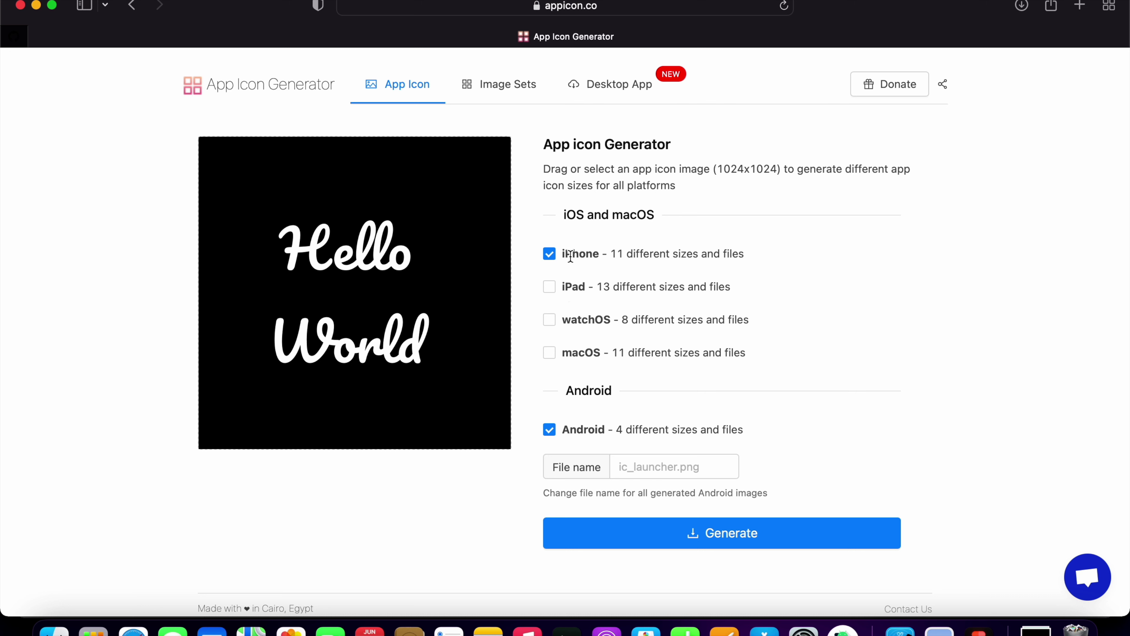
- Include iPad icons alongside iPhone and Android, and generate the icon set
click(550, 287)
click(717, 535)
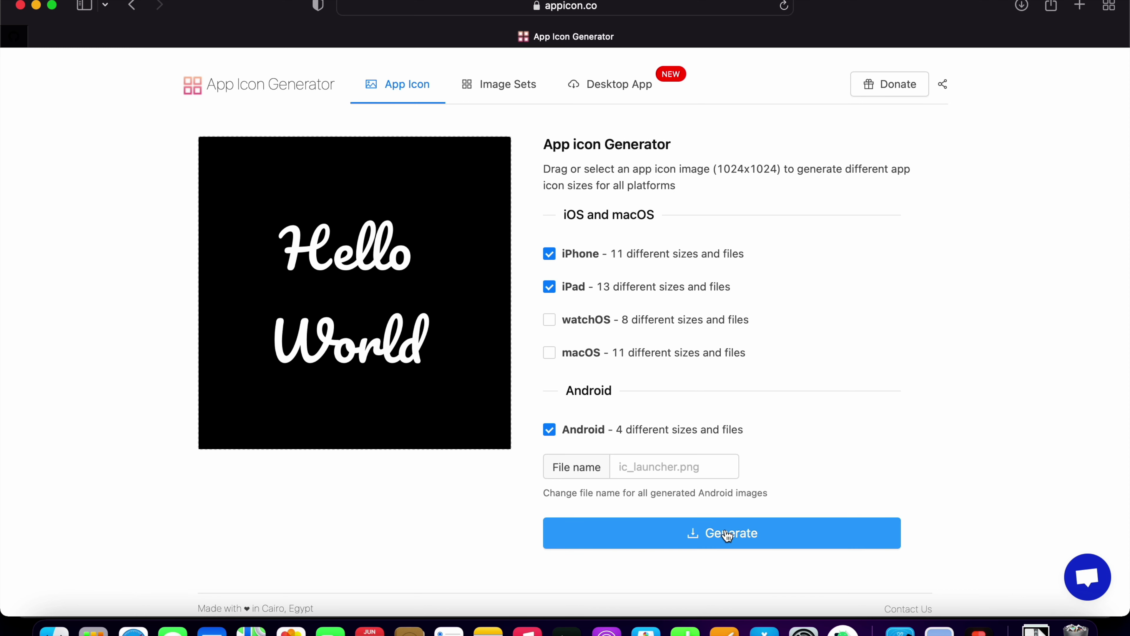
- Reveal the downloaded AppIcons.zip in Finder and move the Finder window so its contents are fully in view
click(1029, 6)
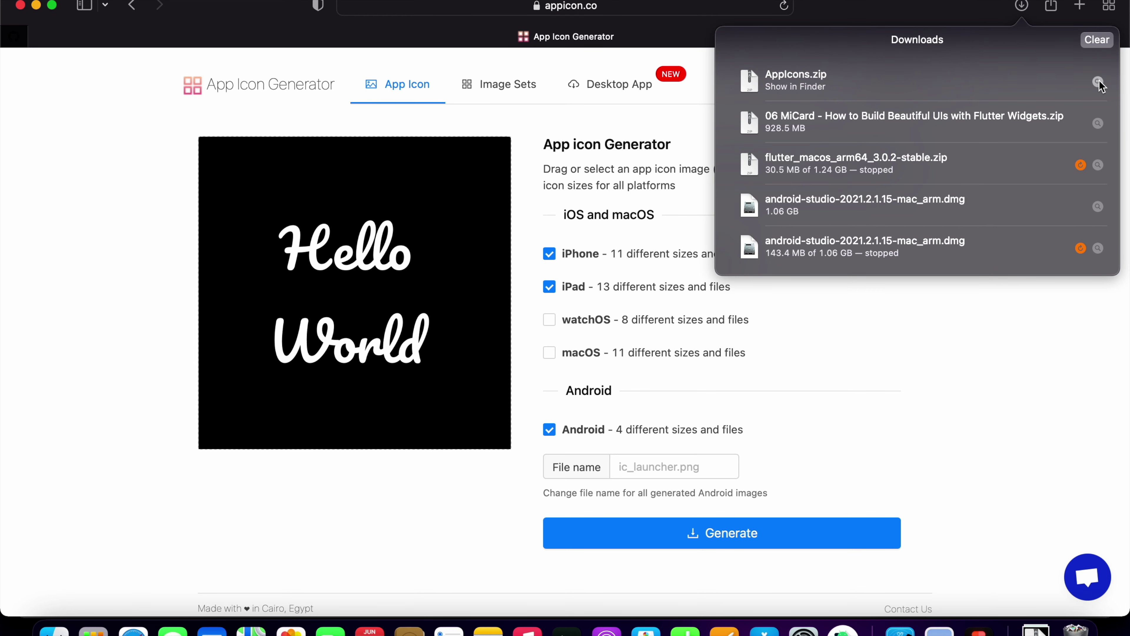
click(1098, 82)
drag(784, 232, 405, 100)
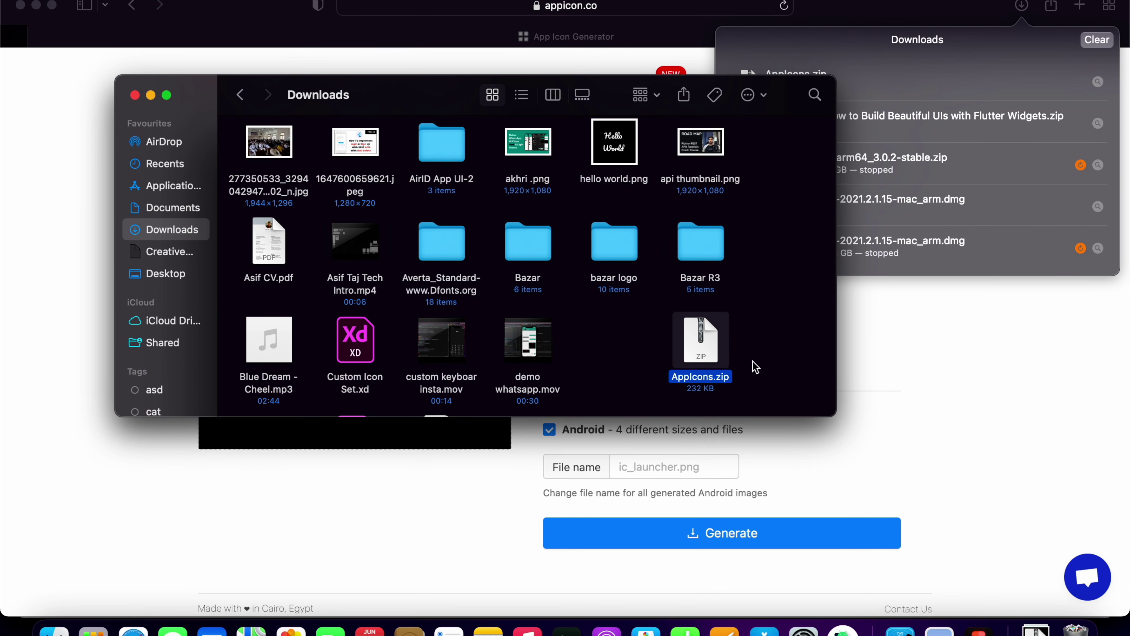
- Extract AppIcons.zip in Downloads and open the extracted AppIcons folder
double_click(710, 354)
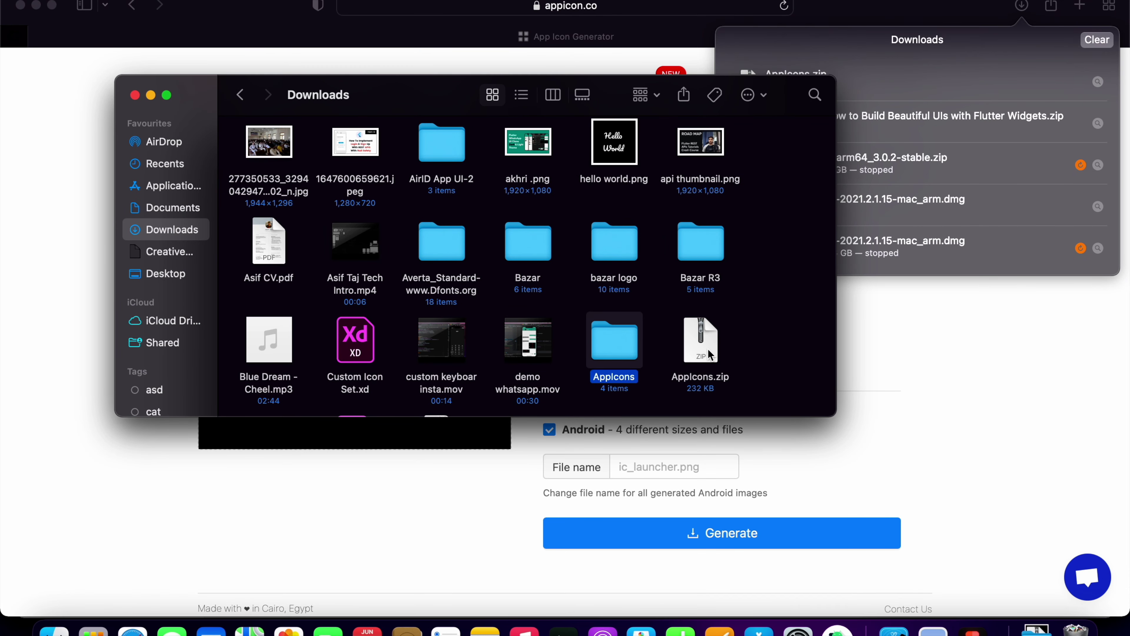
double_click(725, 359)
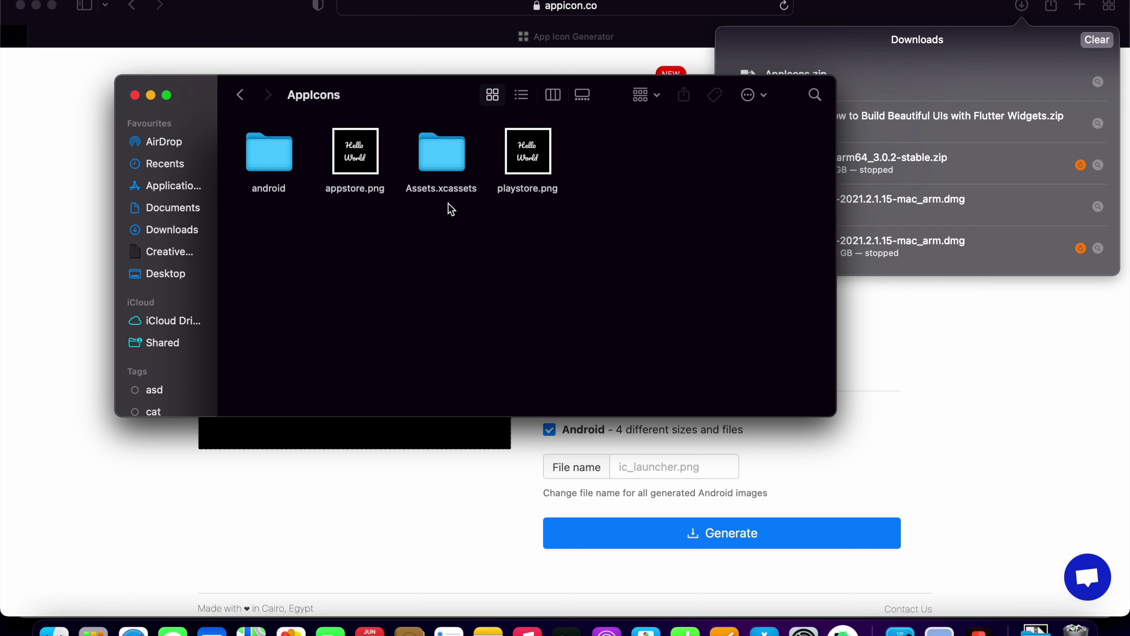
- Examine the generated iOS icons in AppIcon.appiconset inside Assets.xcassets, and return to the AppIcons folder
double_click(443, 151)
double_click(271, 154)
scroll(505, 267, down, 3)
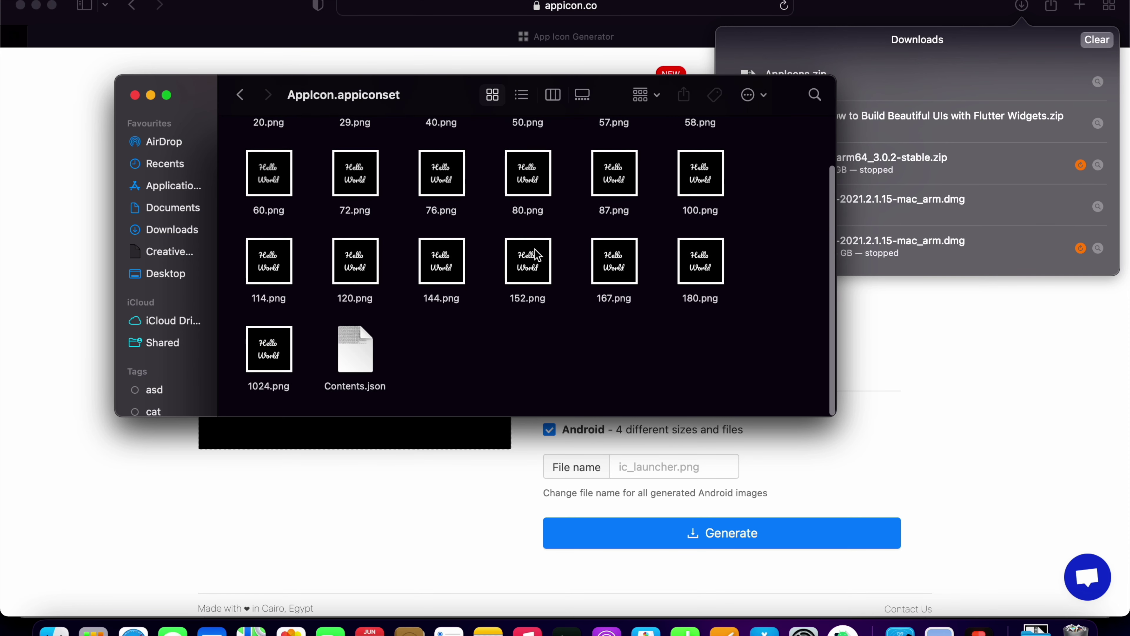
scroll(530, 257, up, 3)
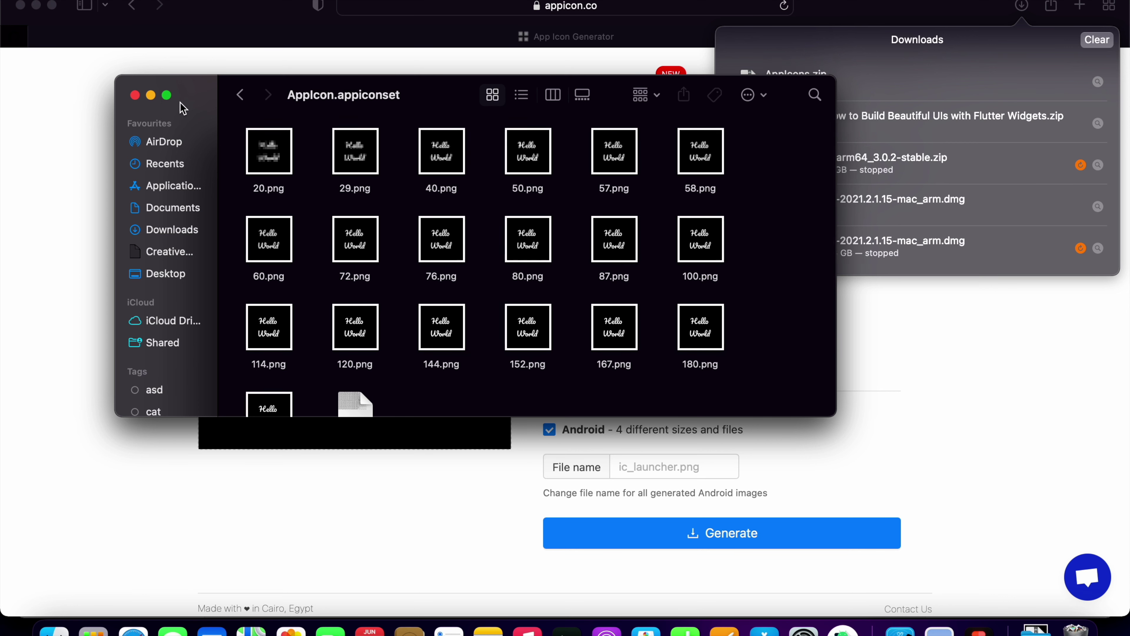
click(243, 95)
click(250, 98)
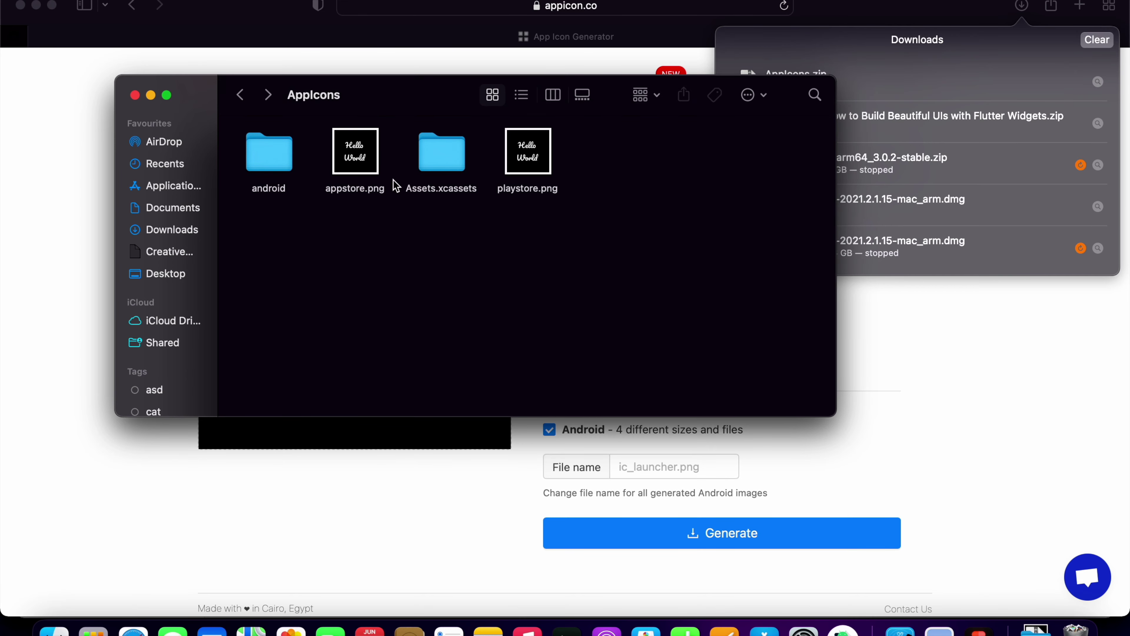
- Switch to Android Studio and collapse the Runner folder under ios in the project tree
key(ctrl+Up)
click(361, 385)
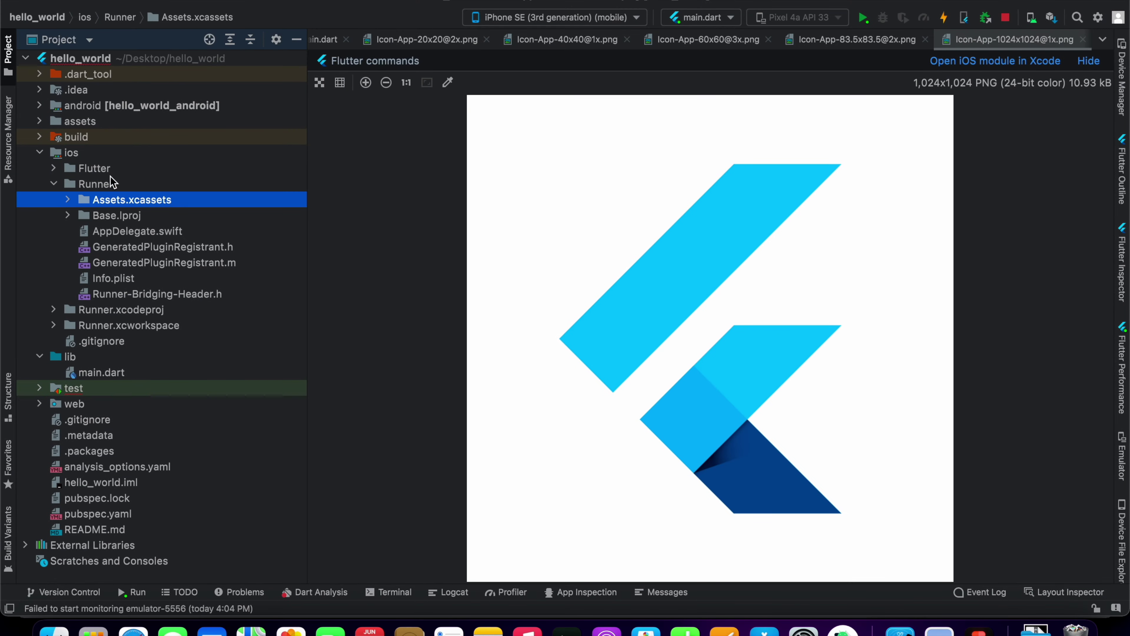
click(61, 178)
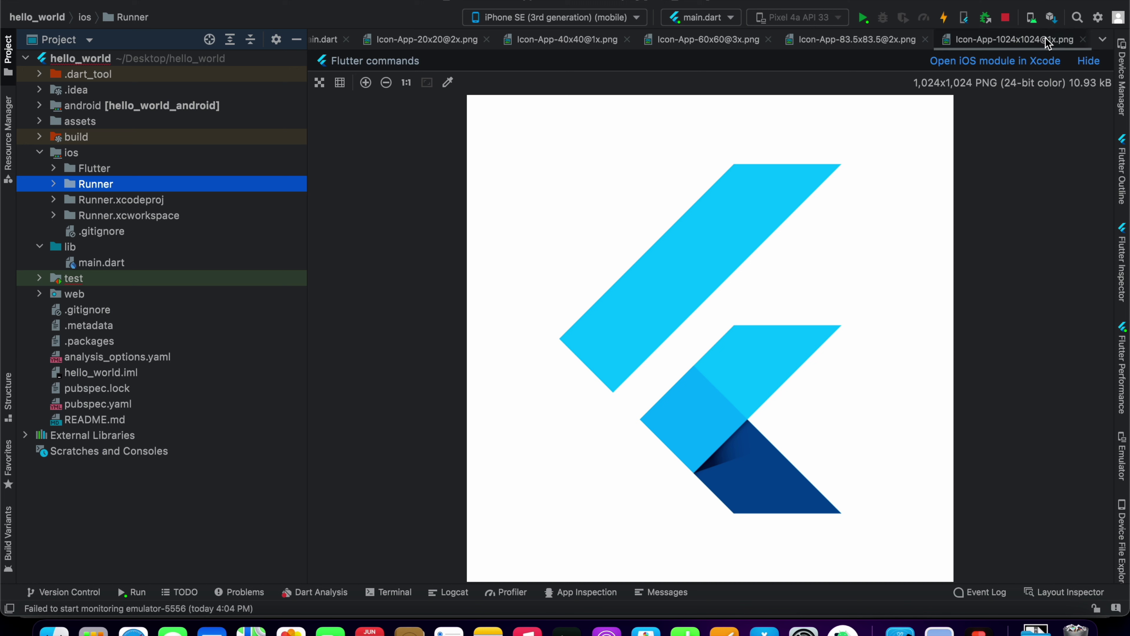
- Close the open icon images, pubspec.yaml and main.dart, keeping only README.md open in the editor
click(627, 39)
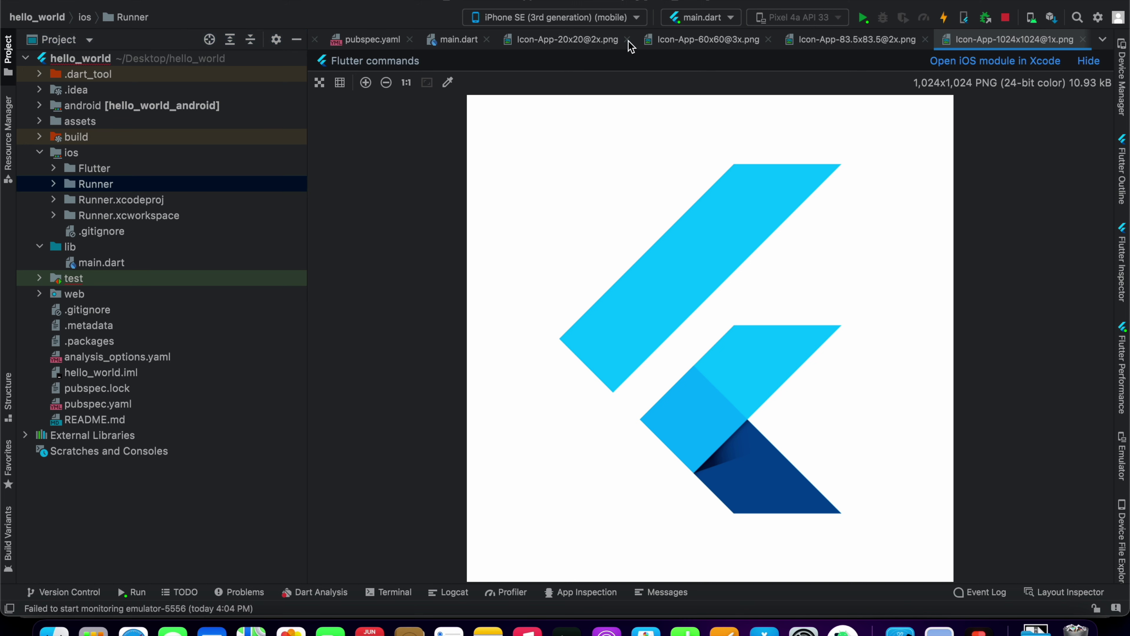
click(487, 39)
click(489, 39)
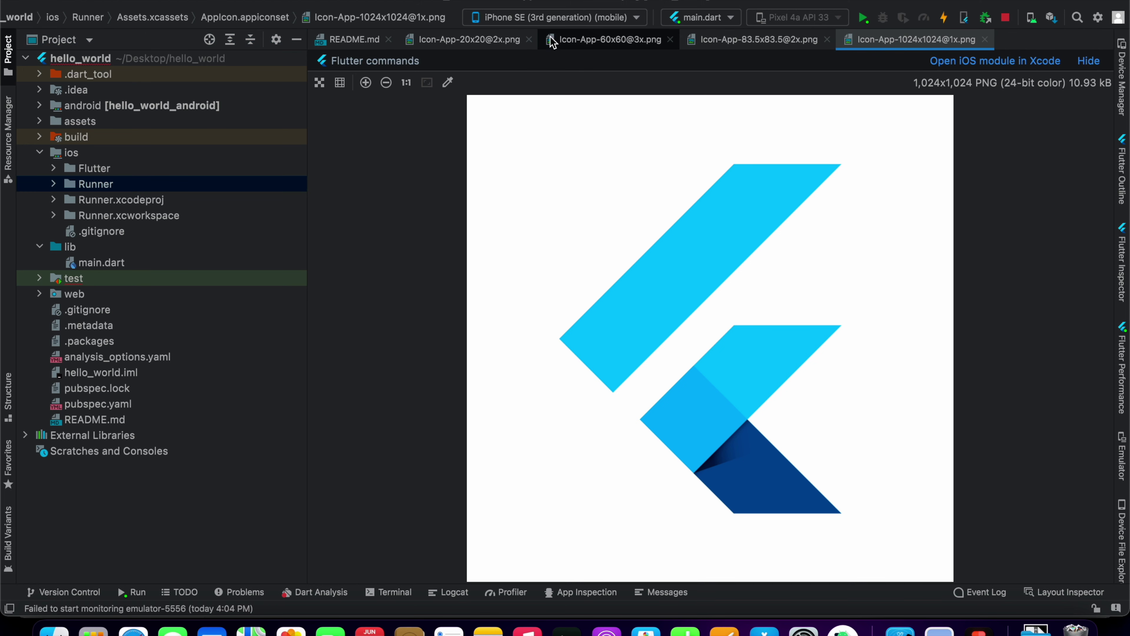
click(530, 39)
click(531, 39)
click(547, 39)
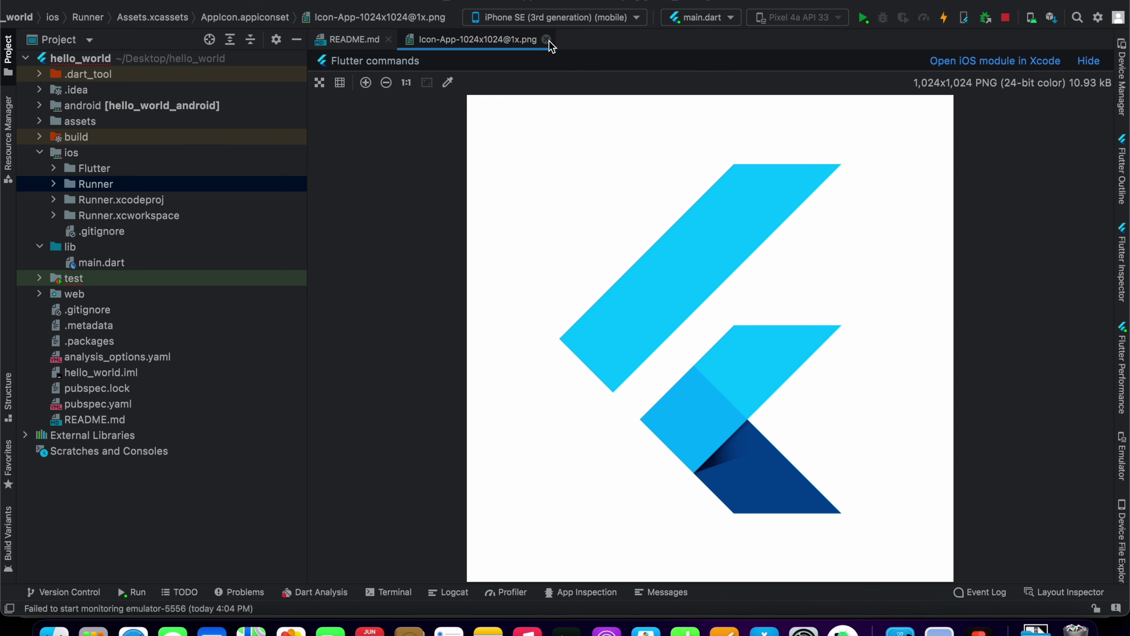
click(547, 39)
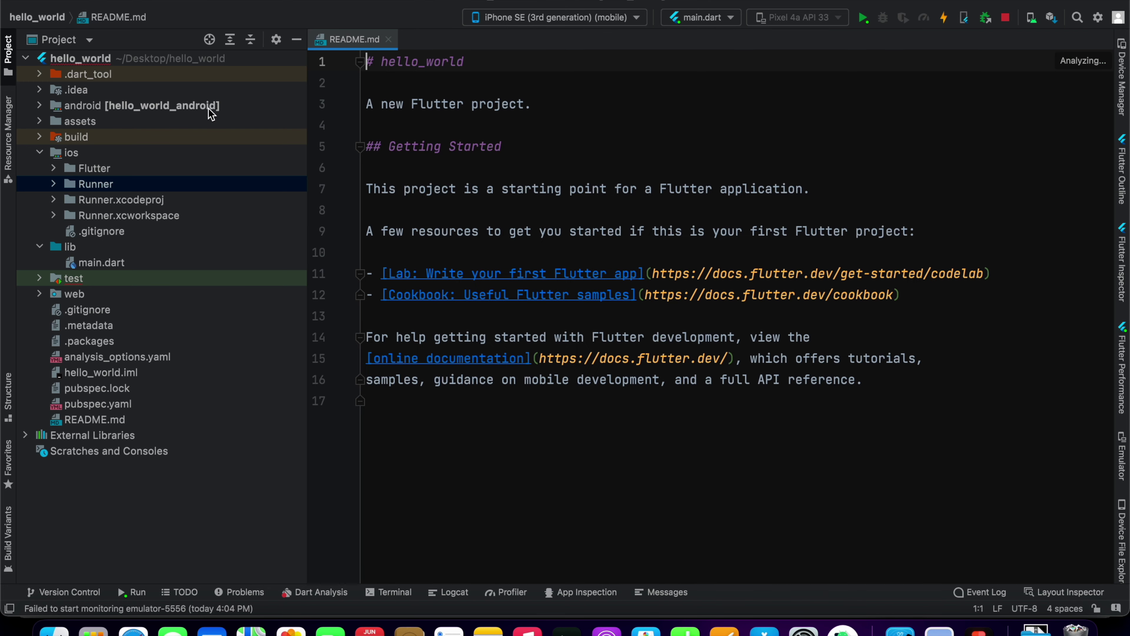
- Collapse the ios folder and expand android/app/src/main/res in the project tree
click(40, 153)
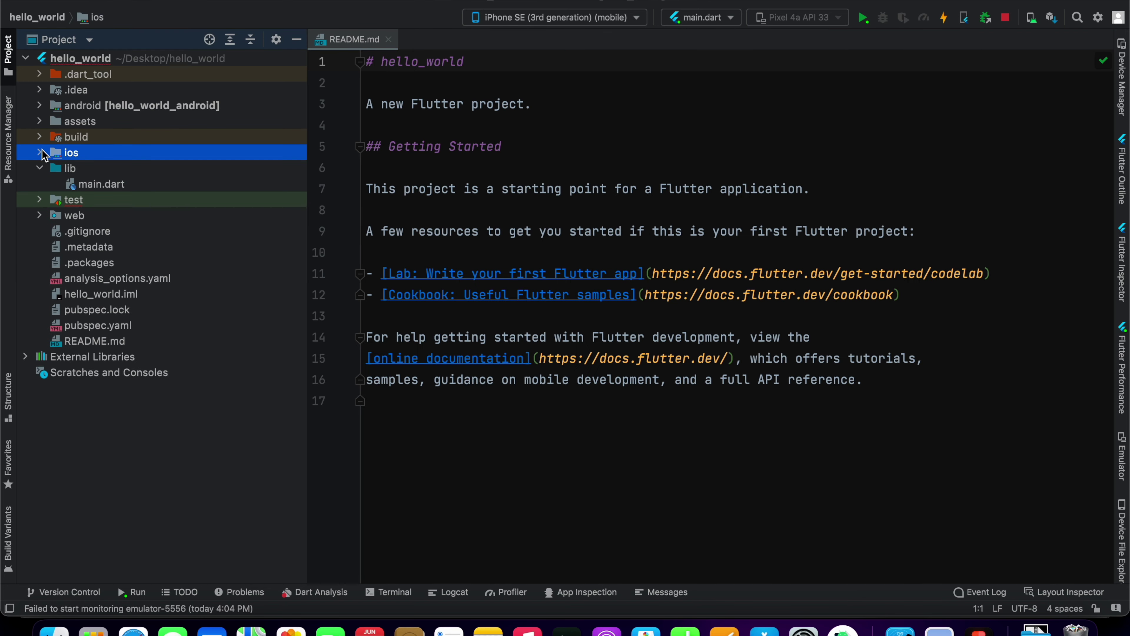
click(40, 121)
click(39, 121)
click(39, 106)
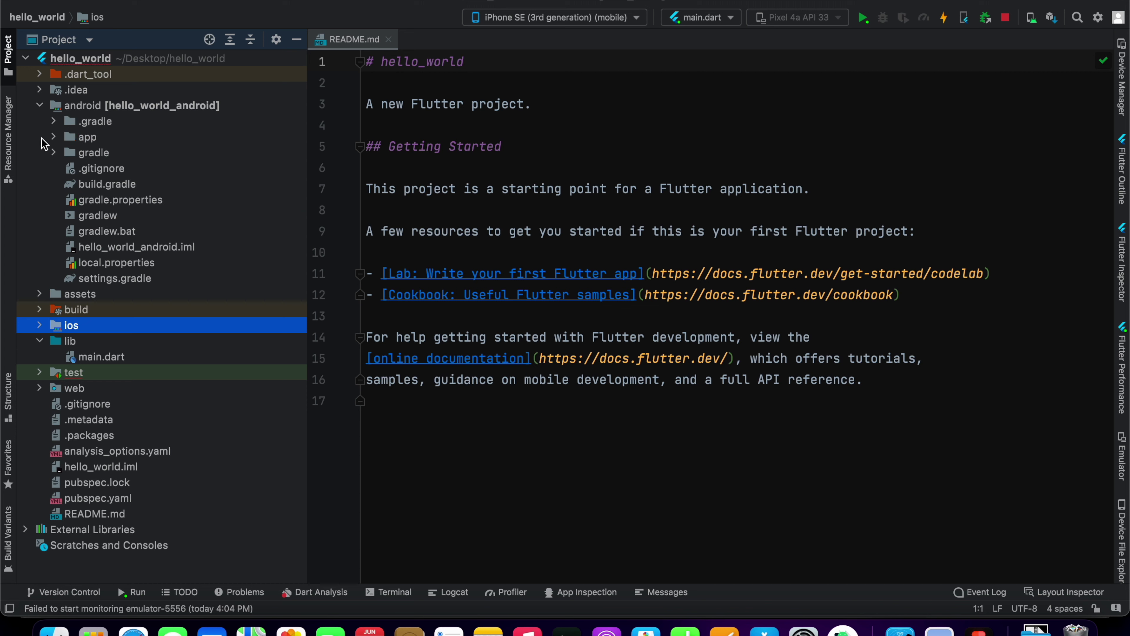
click(53, 137)
click(75, 154)
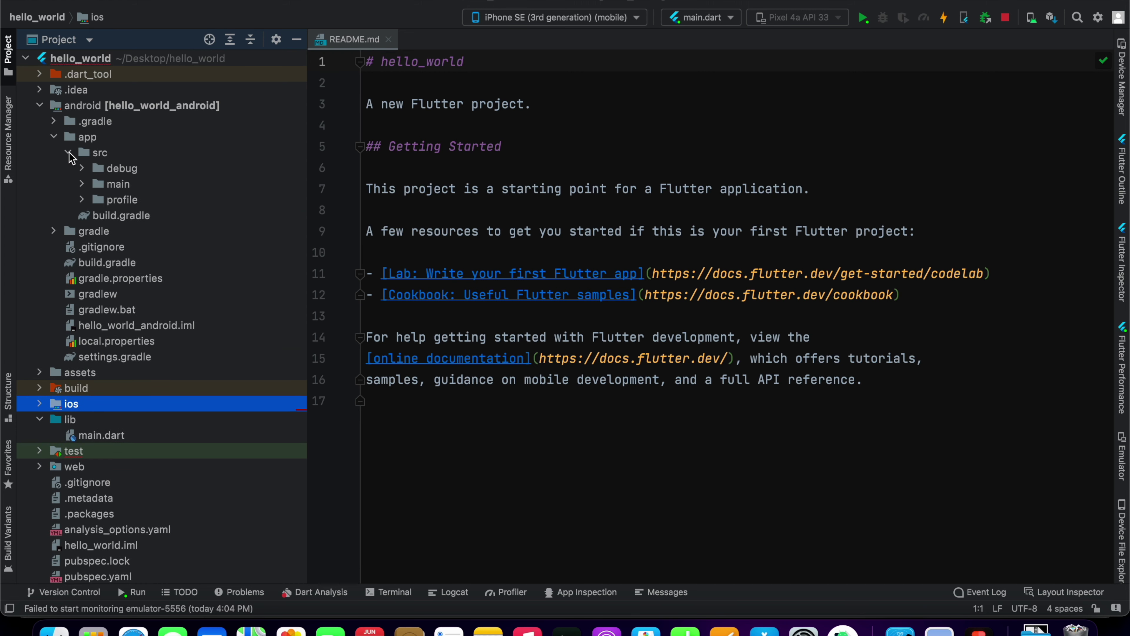
click(83, 185)
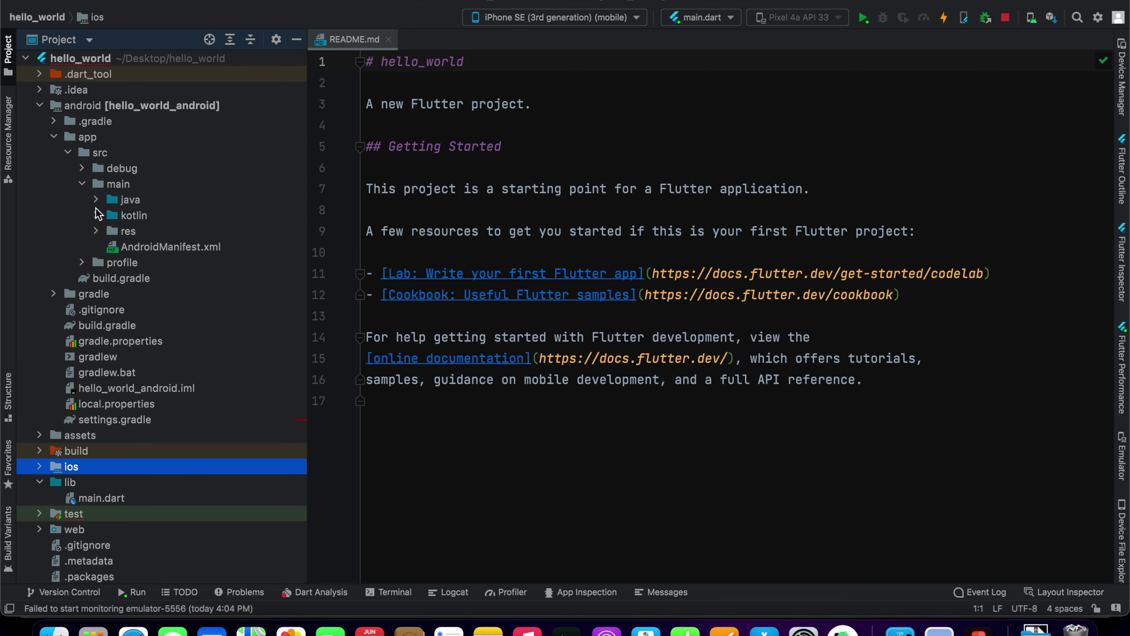
click(97, 231)
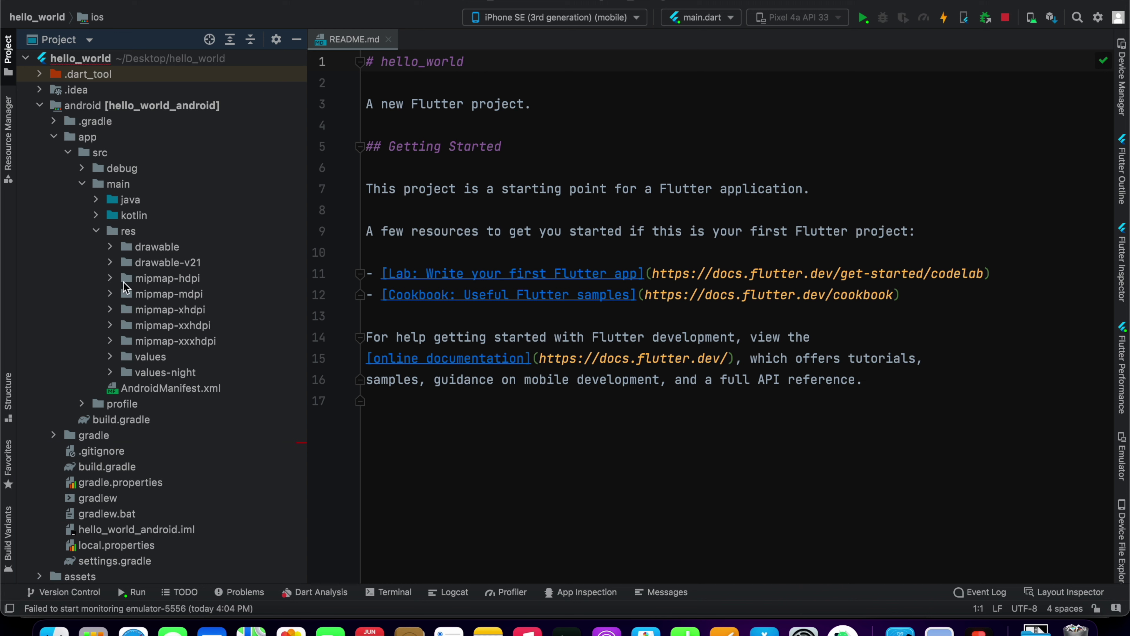
- Open the ic_launcher.png files from the mipmap-hdpi and mipmap-xxxhdpi folders
click(109, 279)
click(110, 279)
click(110, 279)
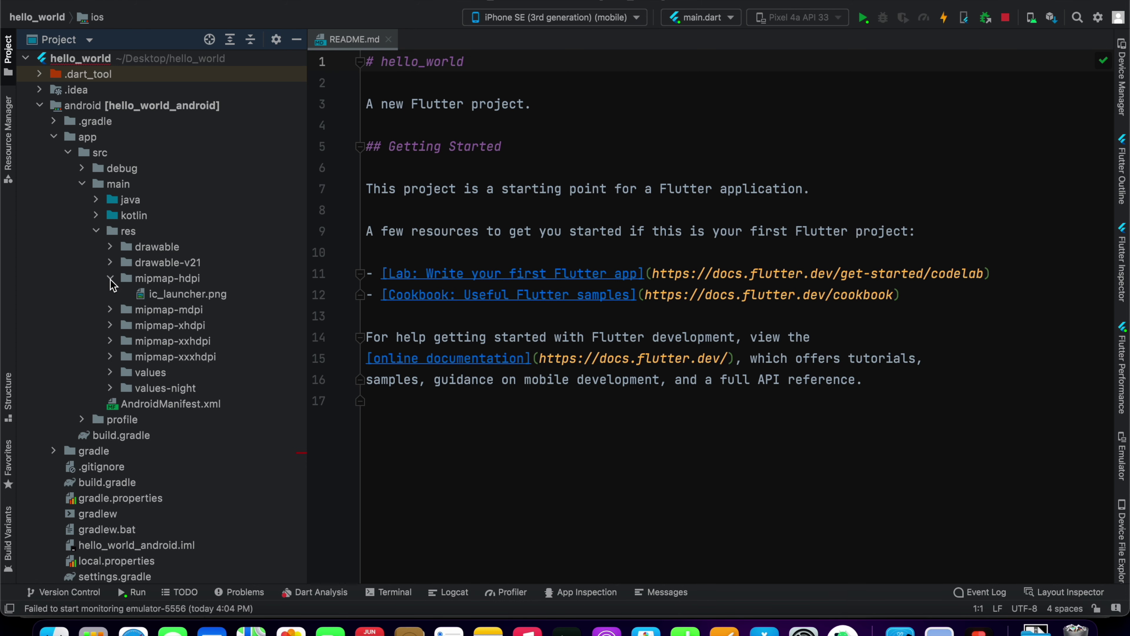
double_click(205, 296)
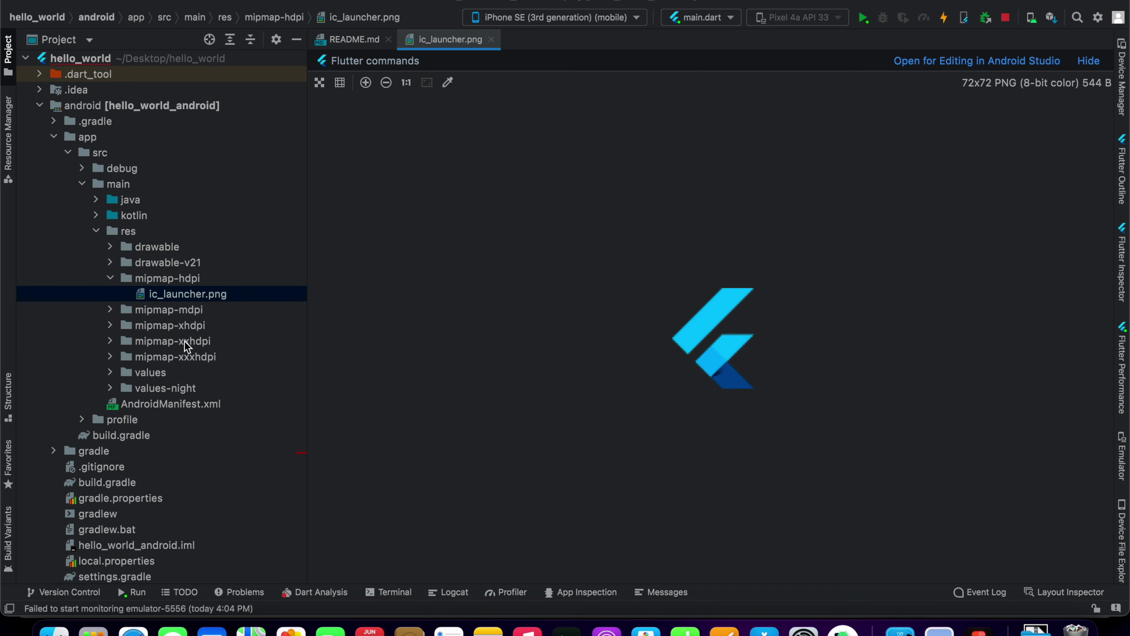
click(115, 357)
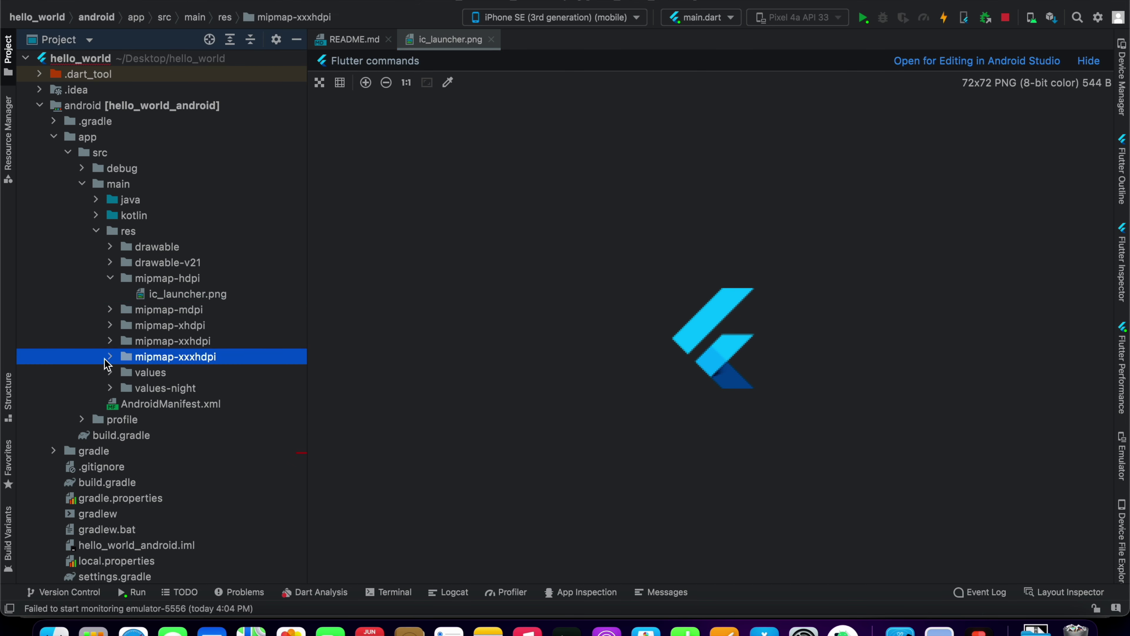
click(110, 357)
double_click(164, 373)
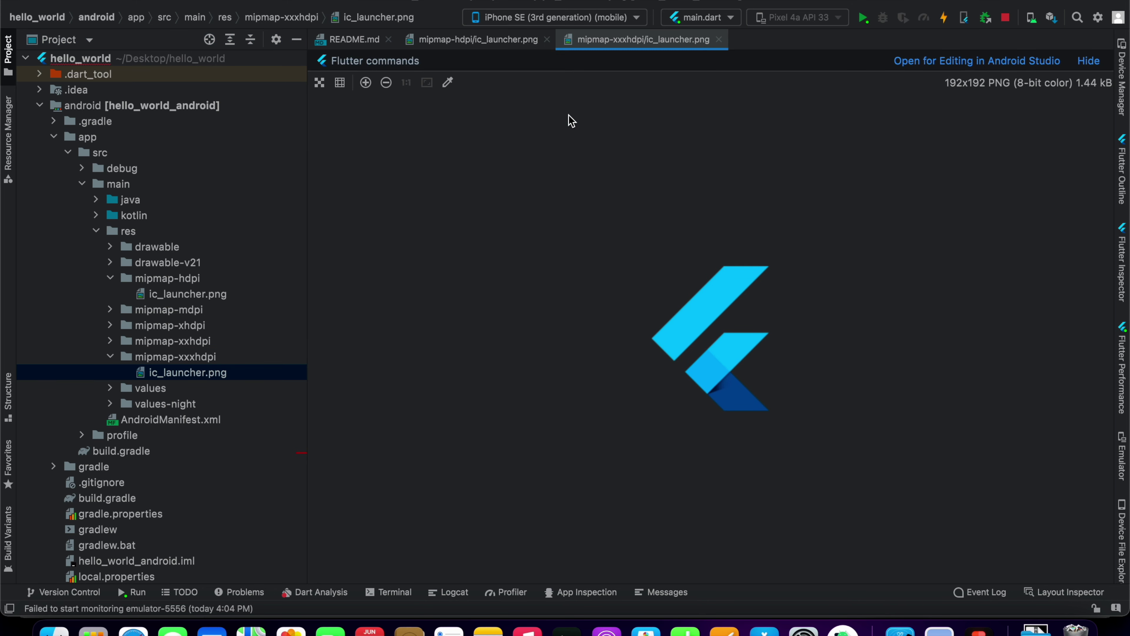
- Compare the image sizes of the hdpi and xxxhdpi launcher icons, and close both images
click(477, 39)
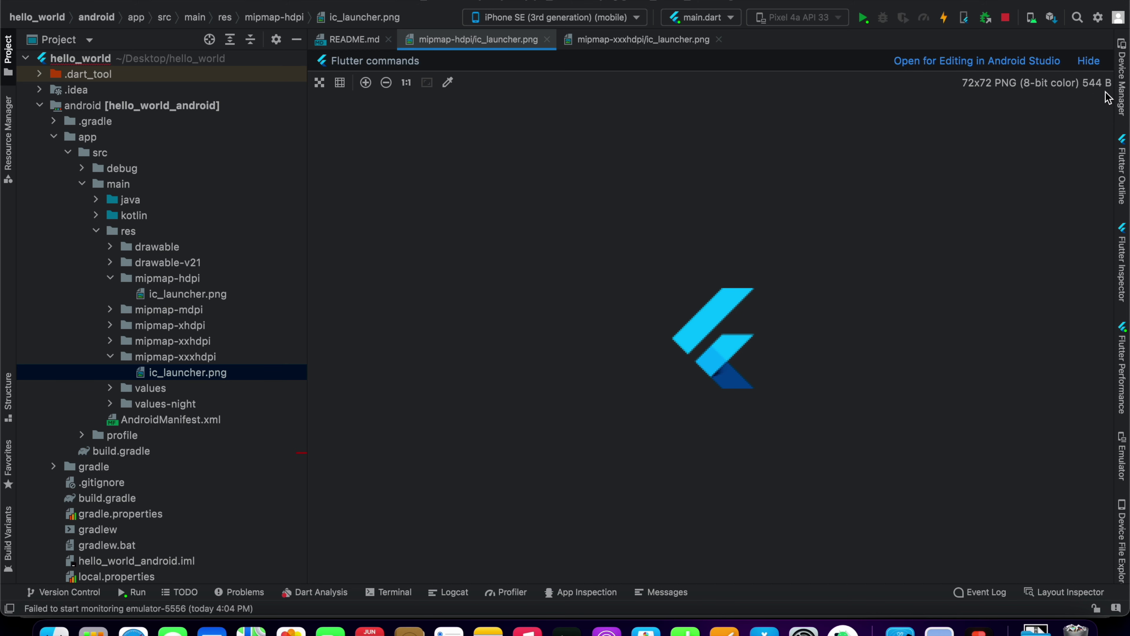
click(592, 40)
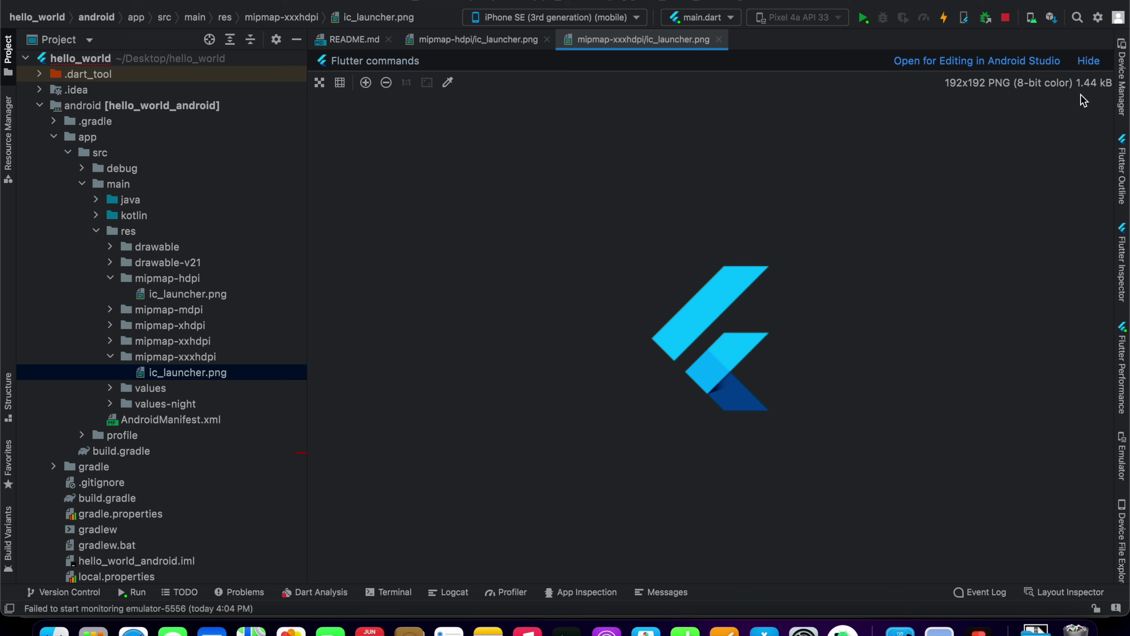
click(719, 39)
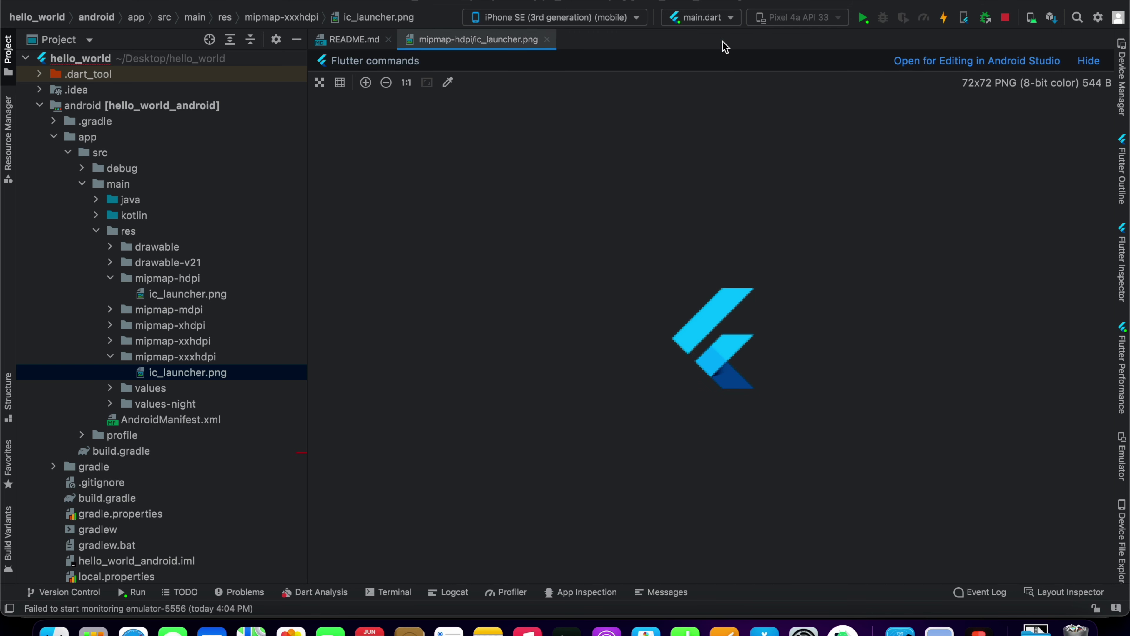
click(498, 39)
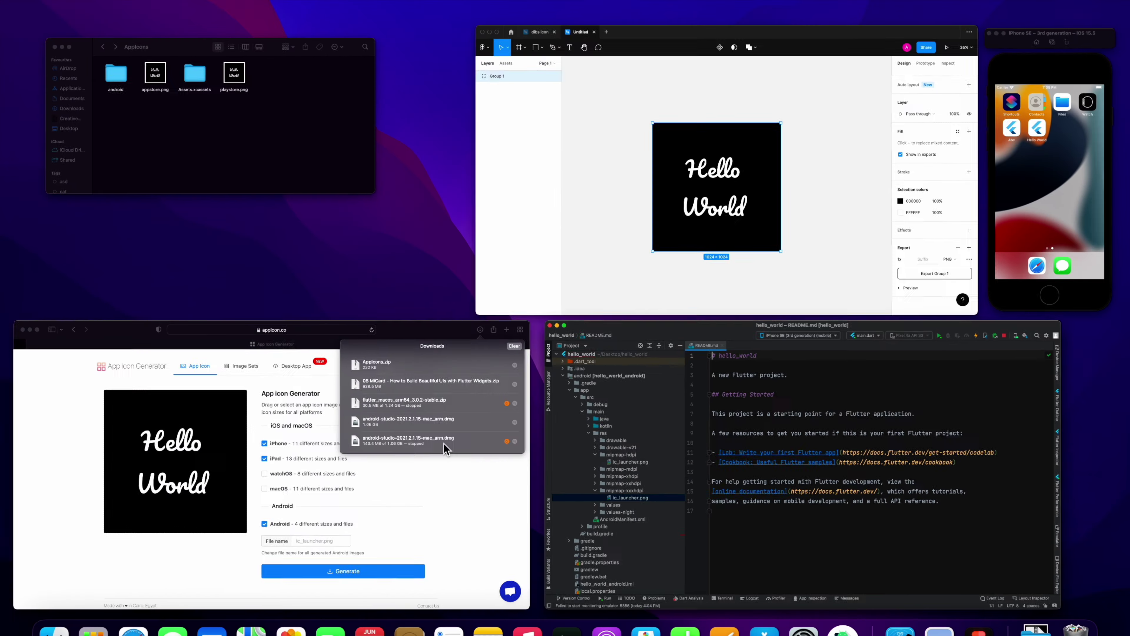
- Dismiss the downloads list in Safari and switch back to Android Studio
key(Escape)
key(ctrl+Up)
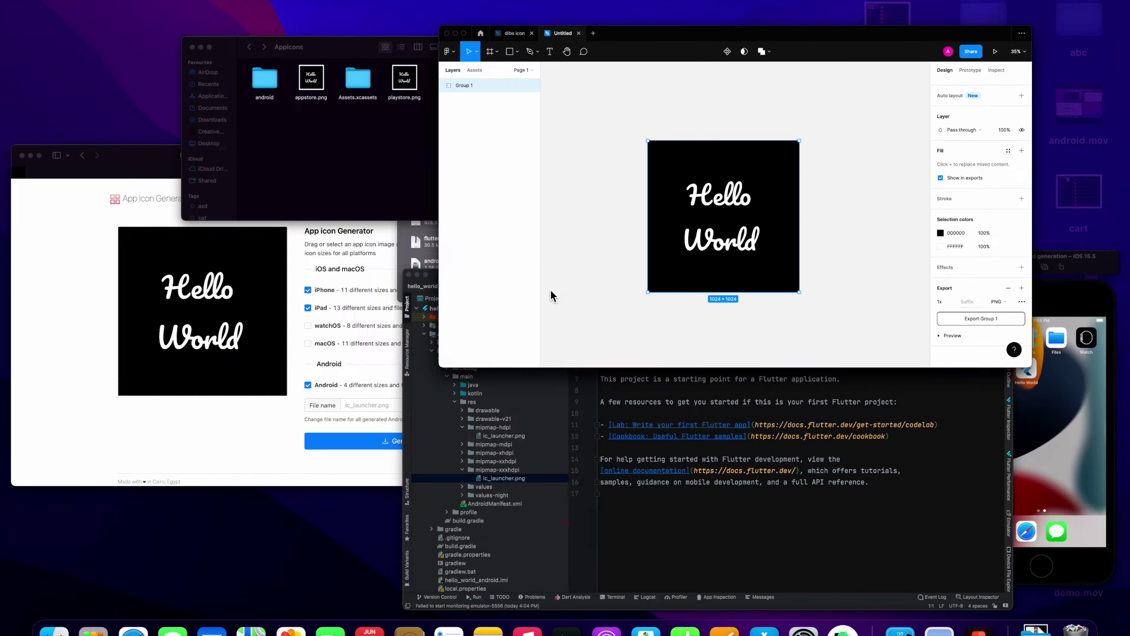
click(291, 391)
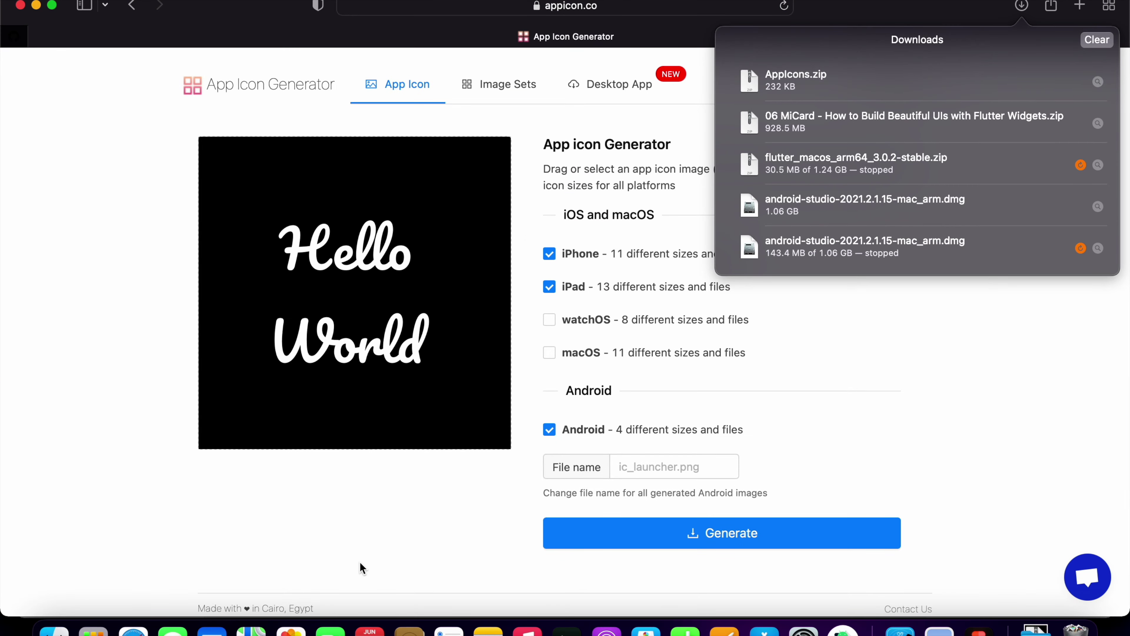
click(359, 561)
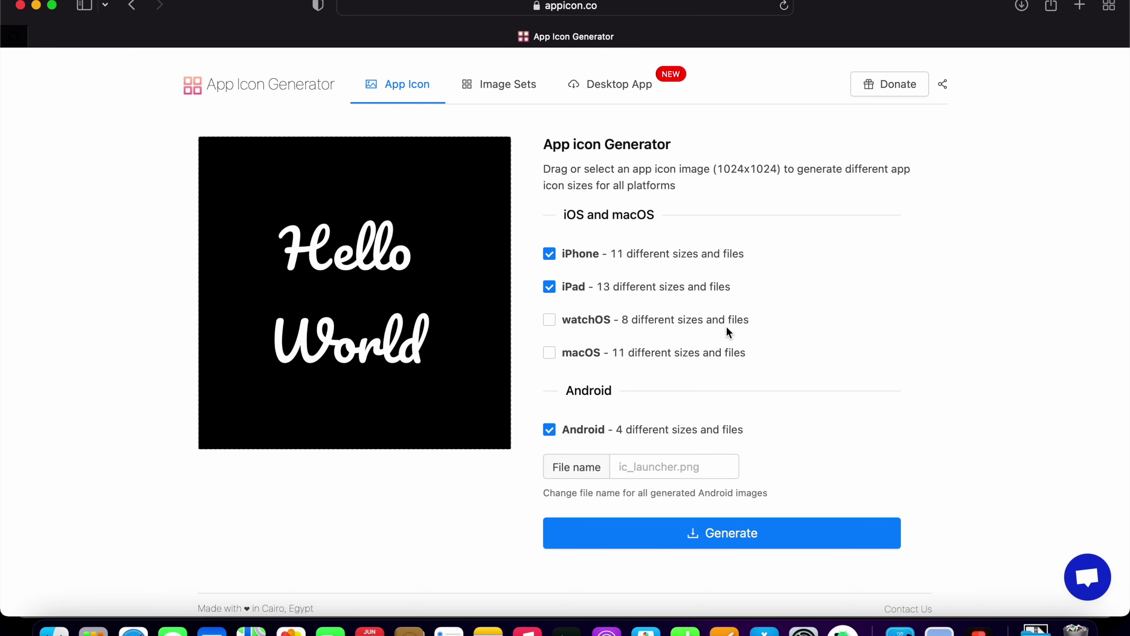
key(ctrl+Up)
click(147, 178)
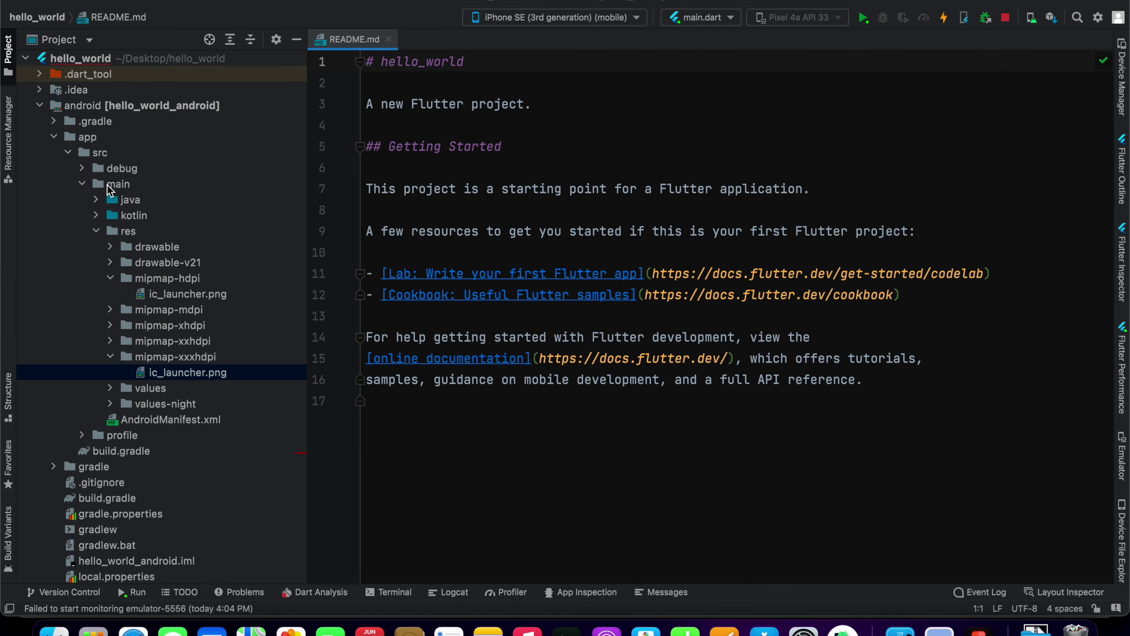
- Show the project's android/app/src/main/res folder in Finder
click(112, 187)
click(129, 232)
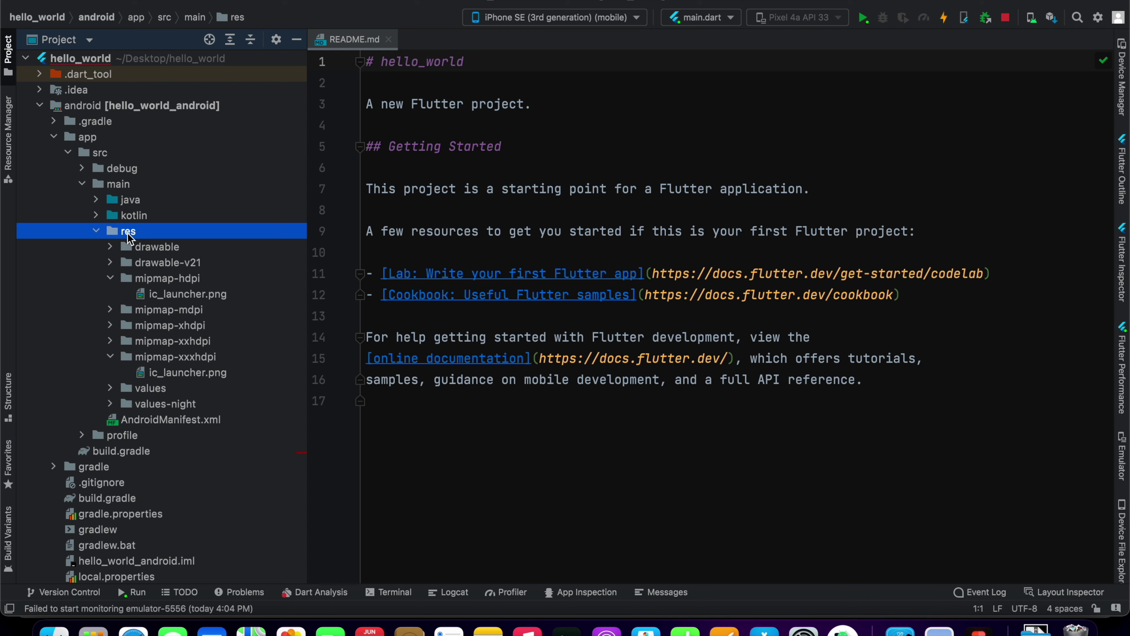
right_click(129, 236)
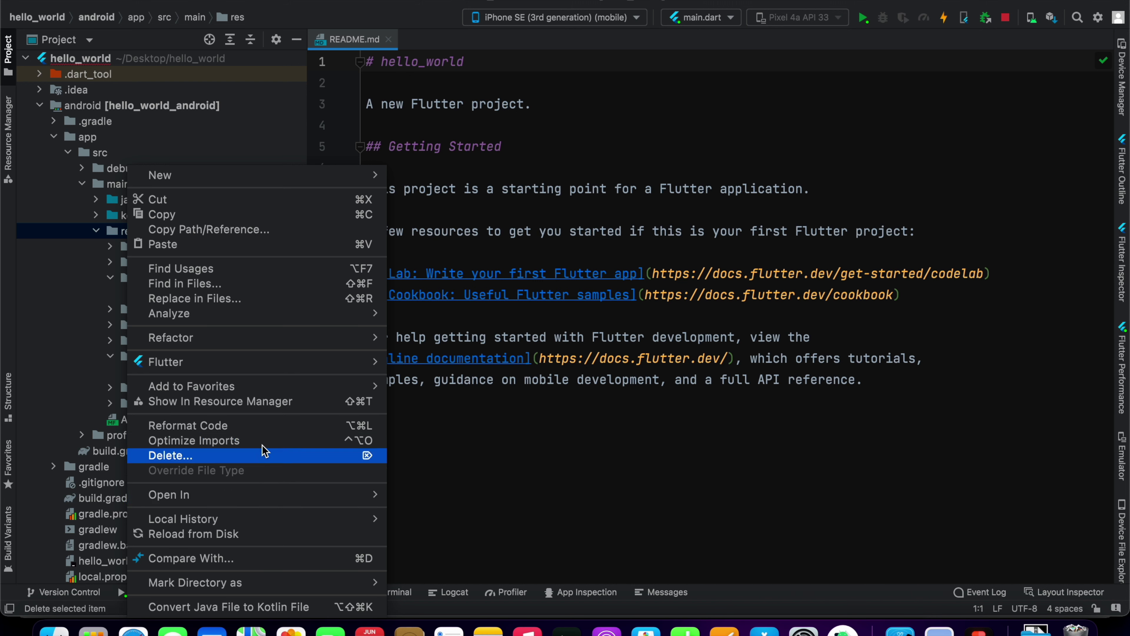
mouse_move(303, 502)
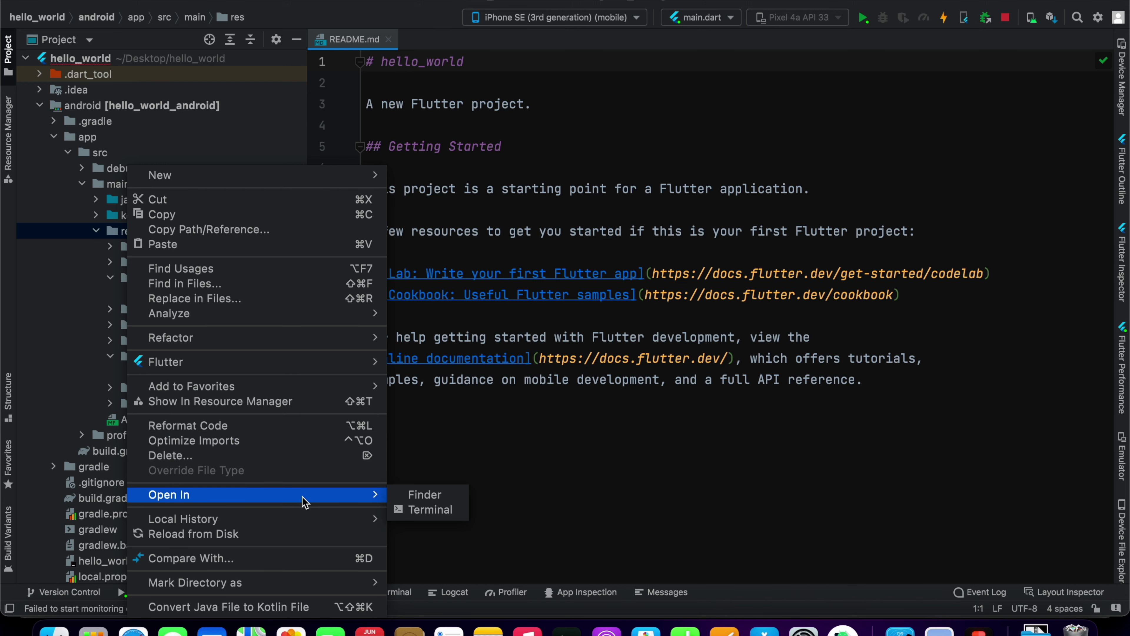
click(437, 499)
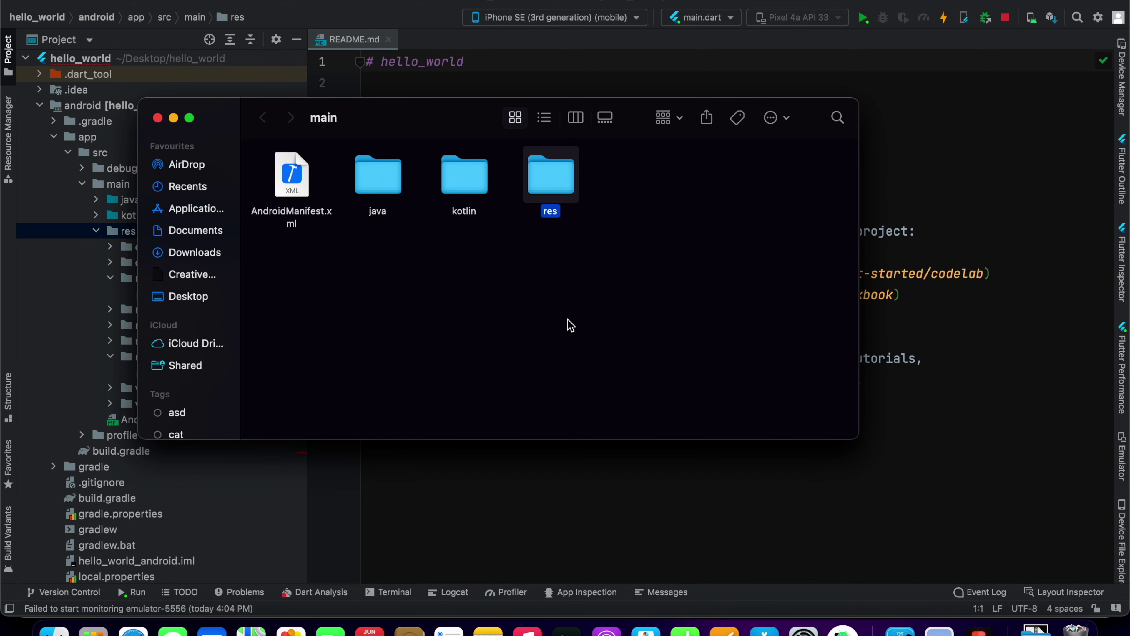
- Bring the AppIcons Finder window forward, move it clear of the main folder's contents, and open its android folder
key(ctrl+Up)
key(ctrl+Up)
key(ctrl+Up)
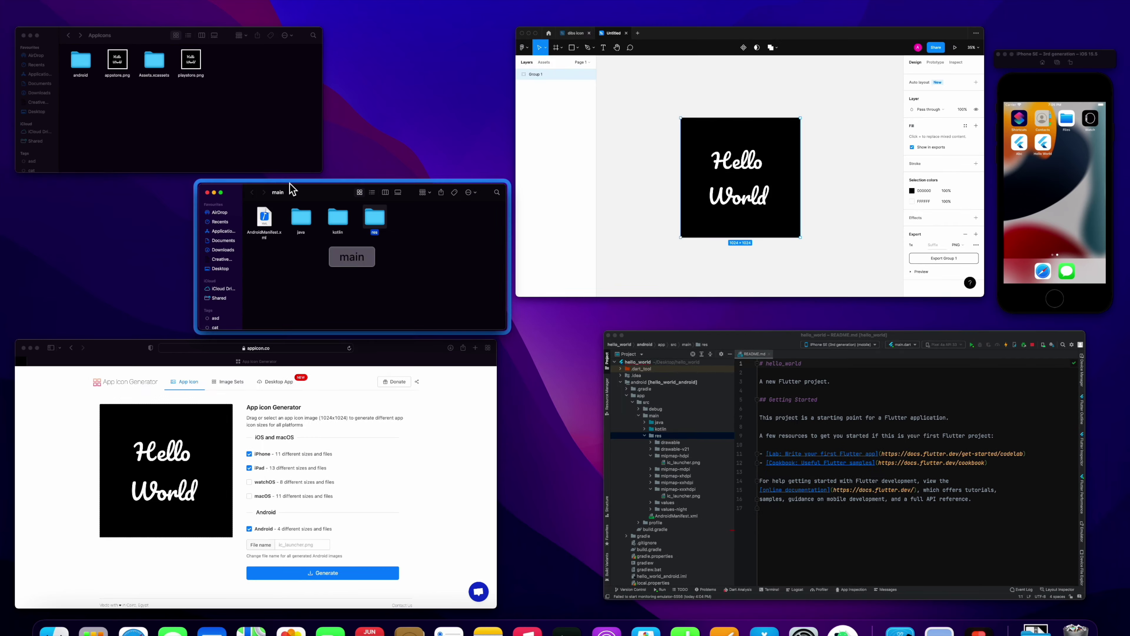
click(215, 139)
drag(435, 136, 682, 317)
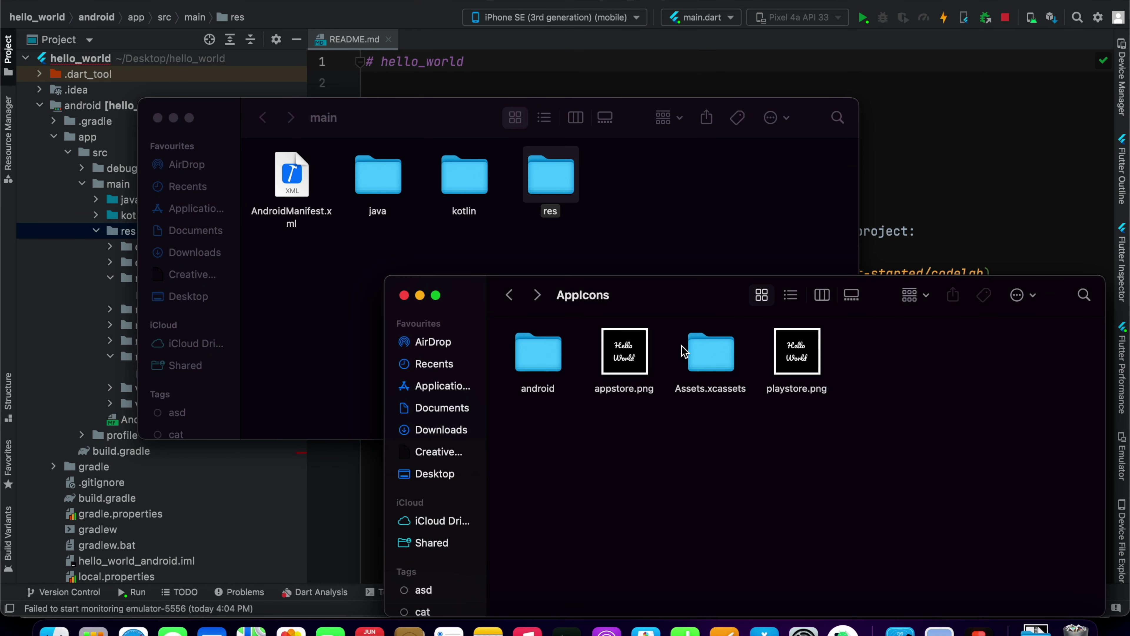
double_click(543, 365)
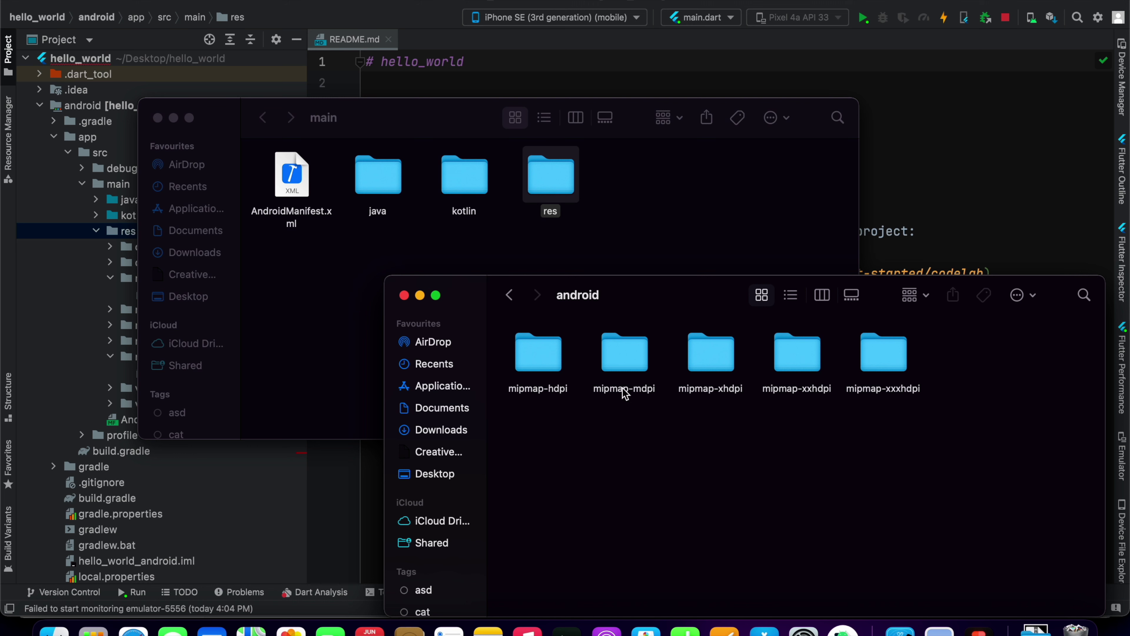
- Copy all five generated mipmap folders from the android folder into the project's res folder, replacing the existing ones
key(super+a)
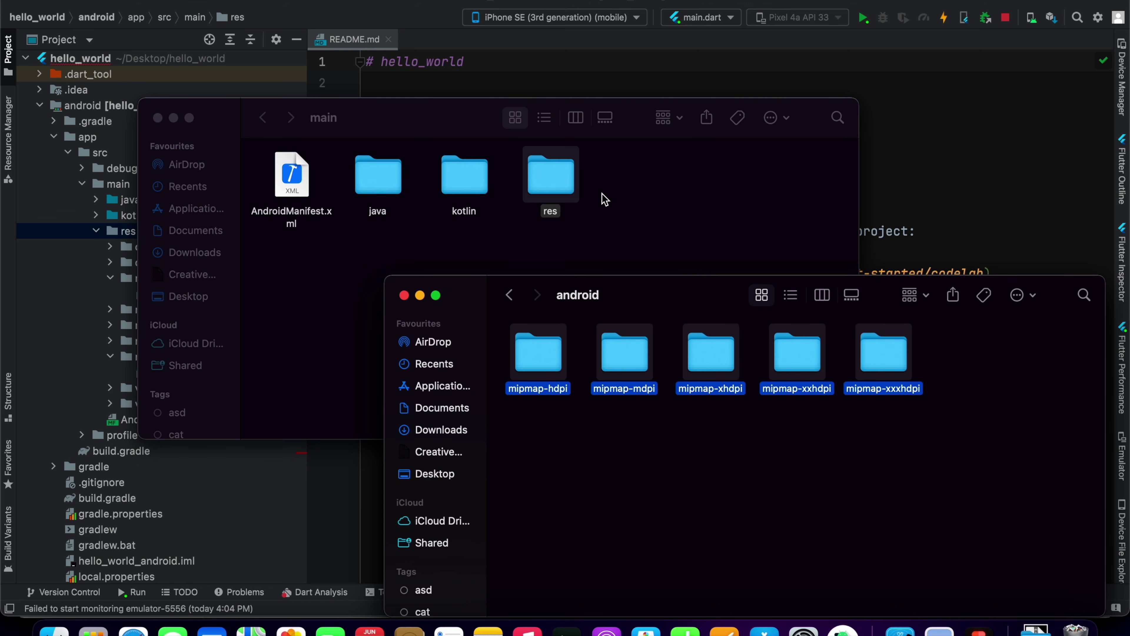
click(467, 141)
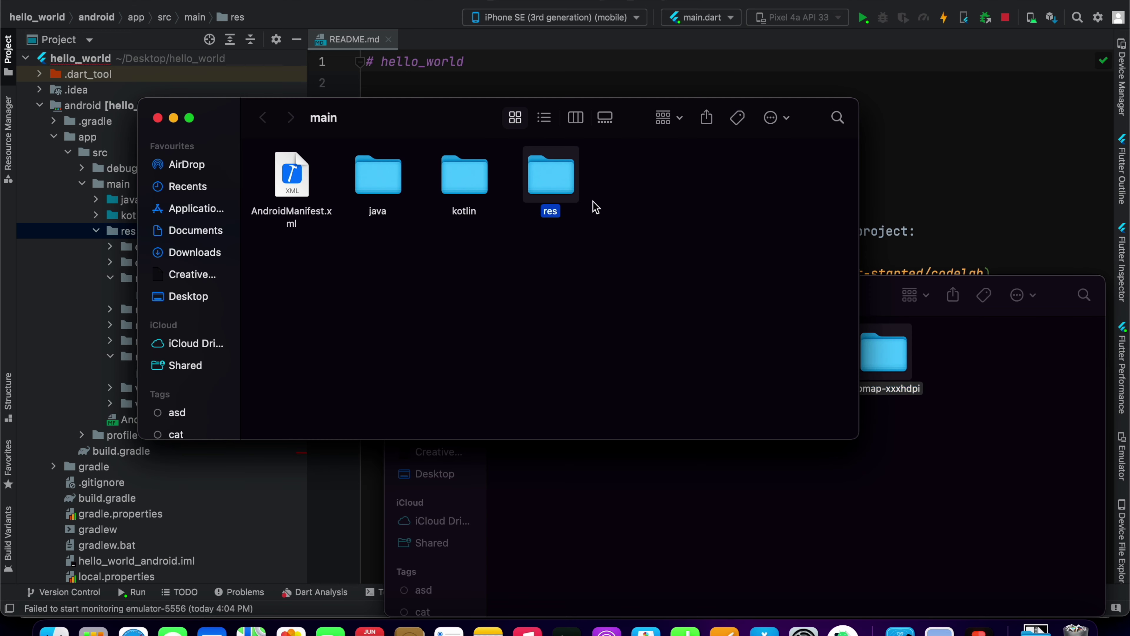
double_click(554, 189)
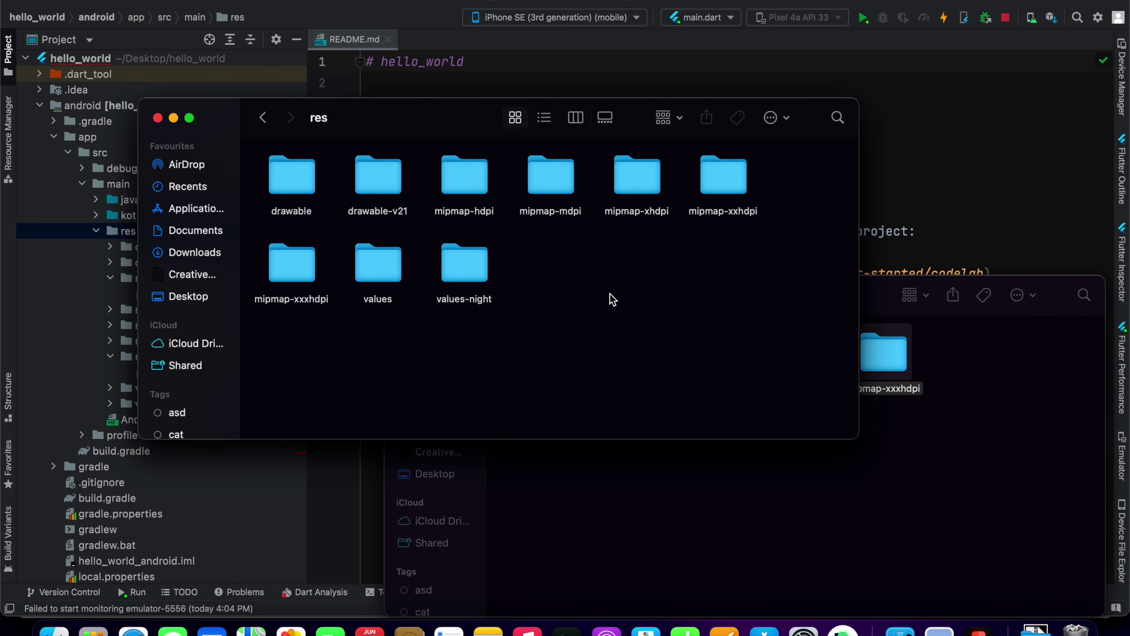
key(super+v)
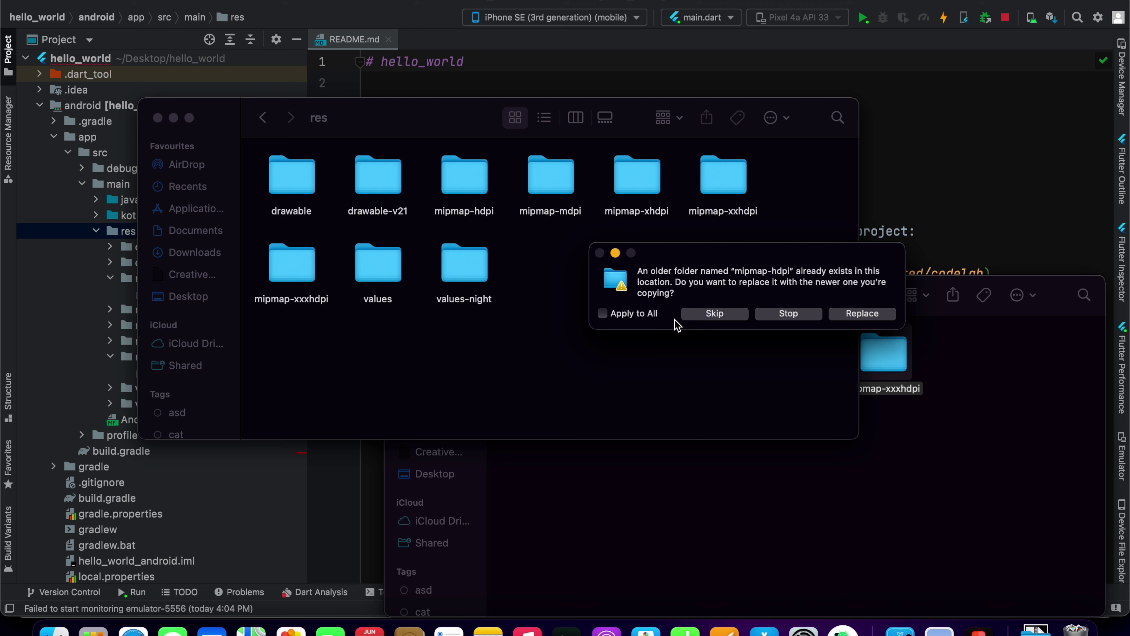
click(872, 315)
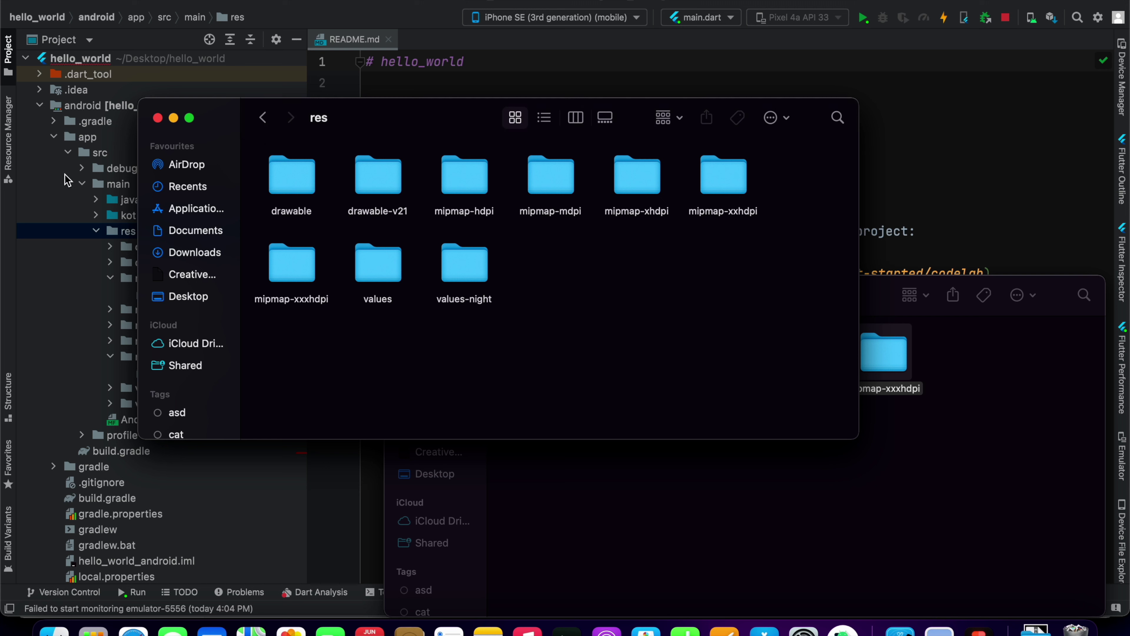
- Switch back to Android Studio, collapse the android folder in the project tree, and expand ios/Runner
click(70, 152)
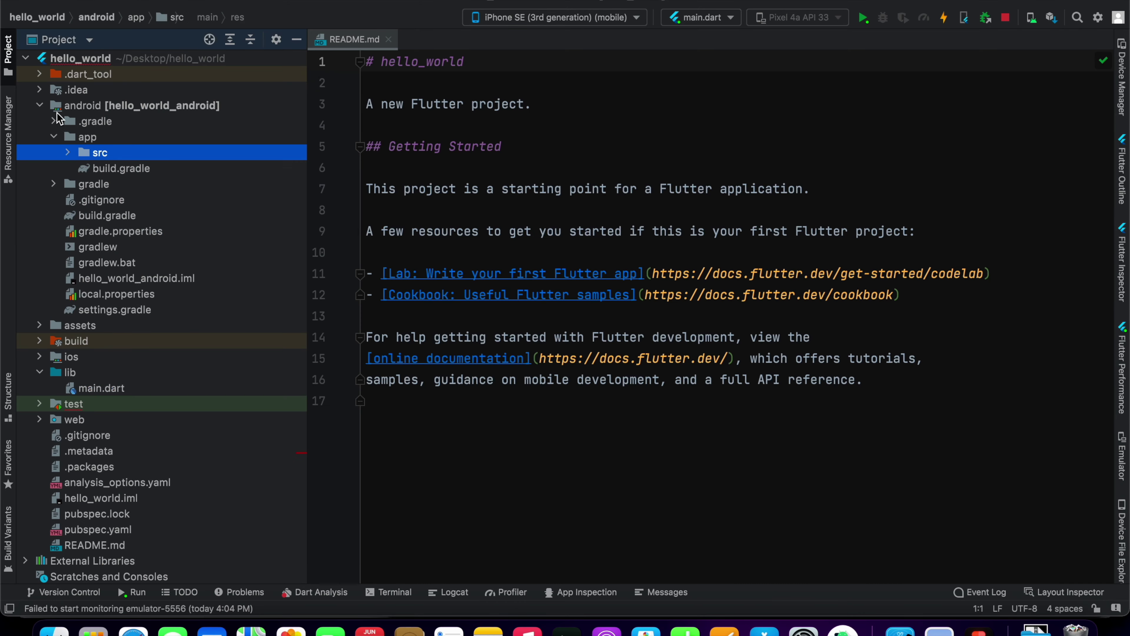
click(40, 106)
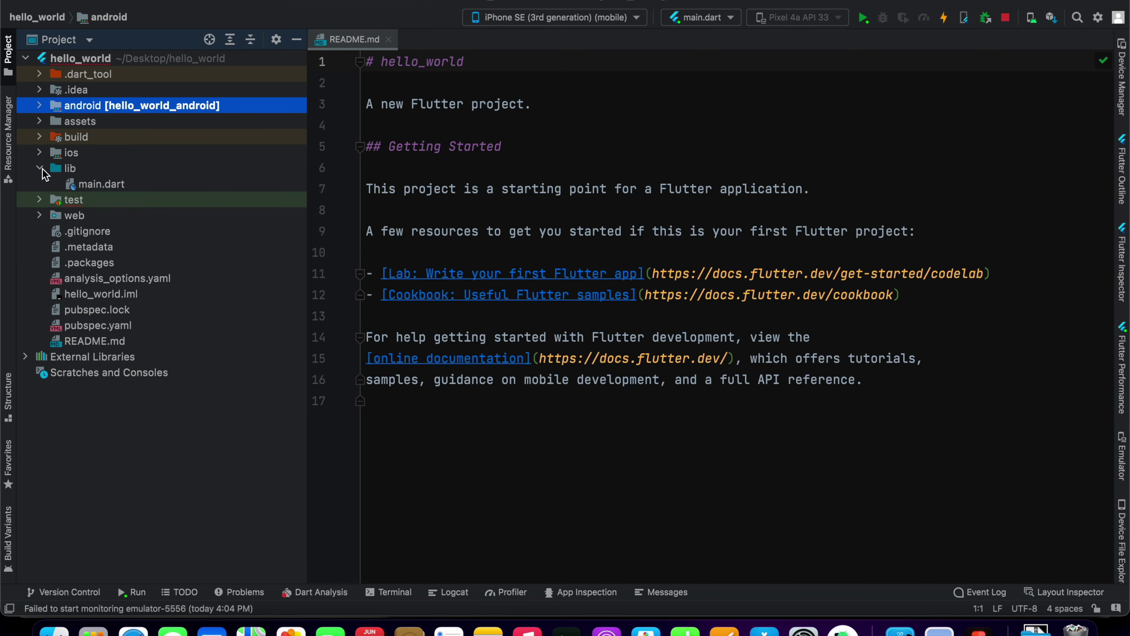
click(40, 153)
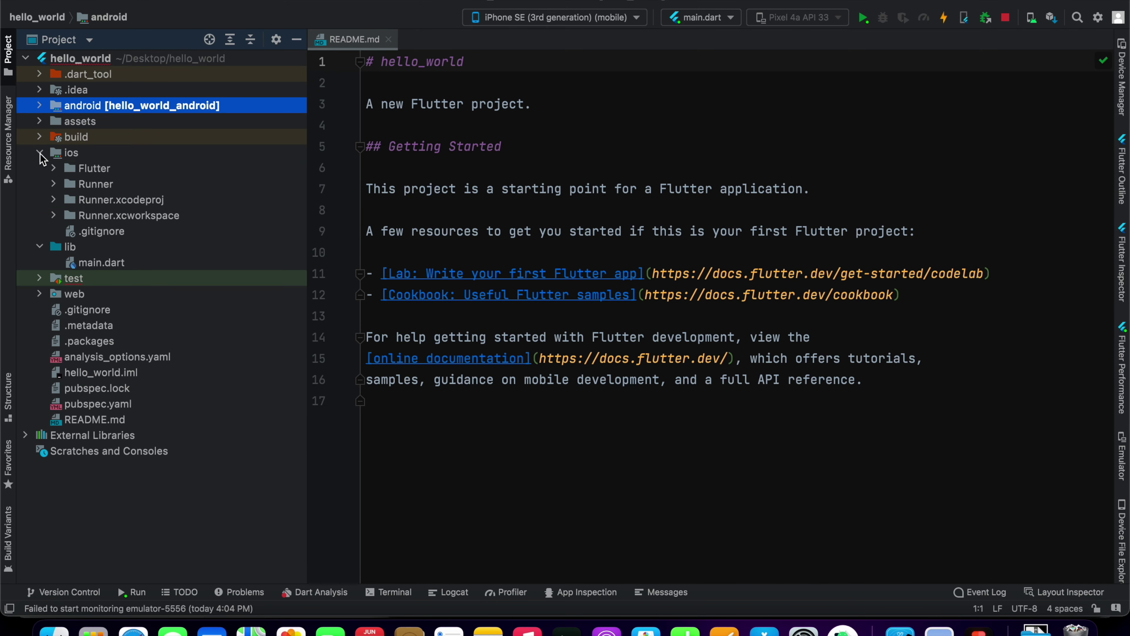
click(54, 183)
- Show the project's ios/Runner folder in Finder and open it
click(101, 186)
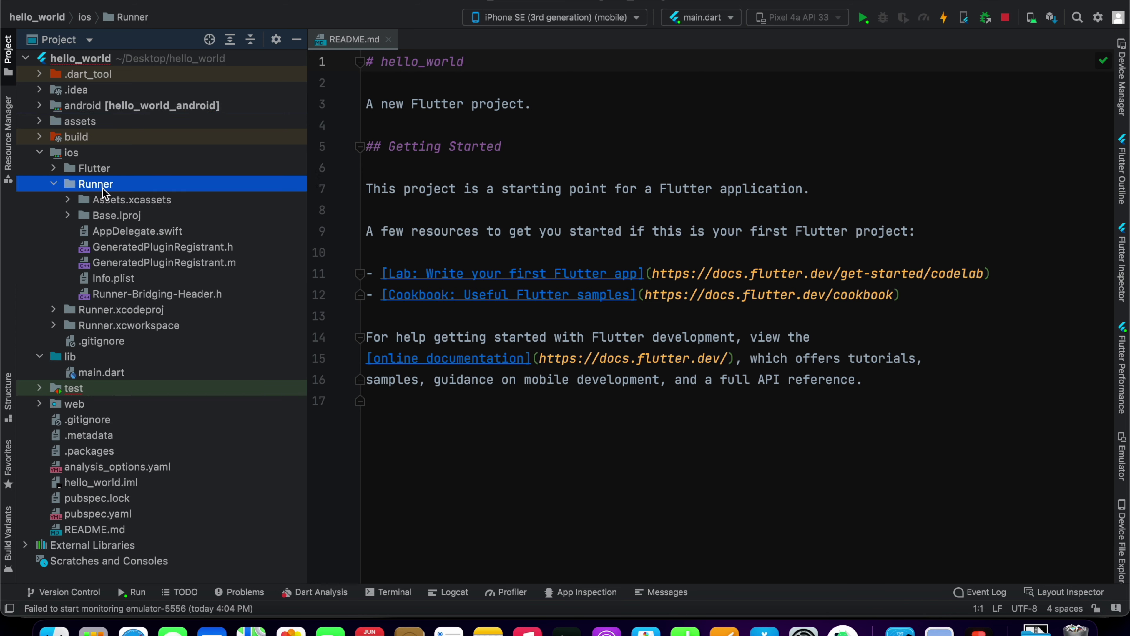
right_click(102, 188)
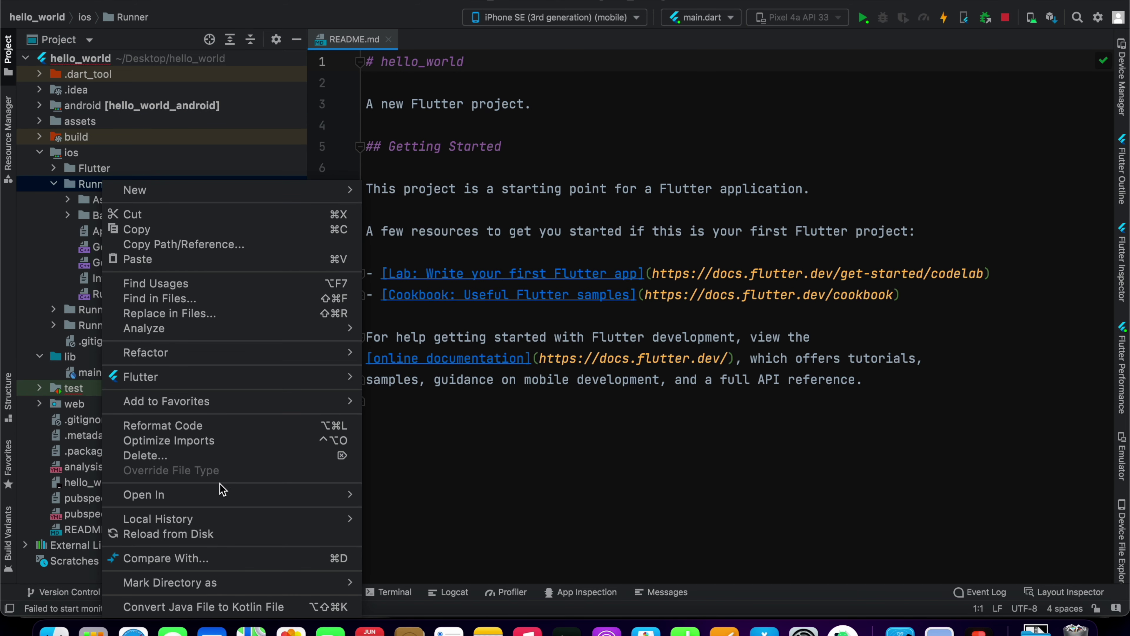
mouse_move(217, 497)
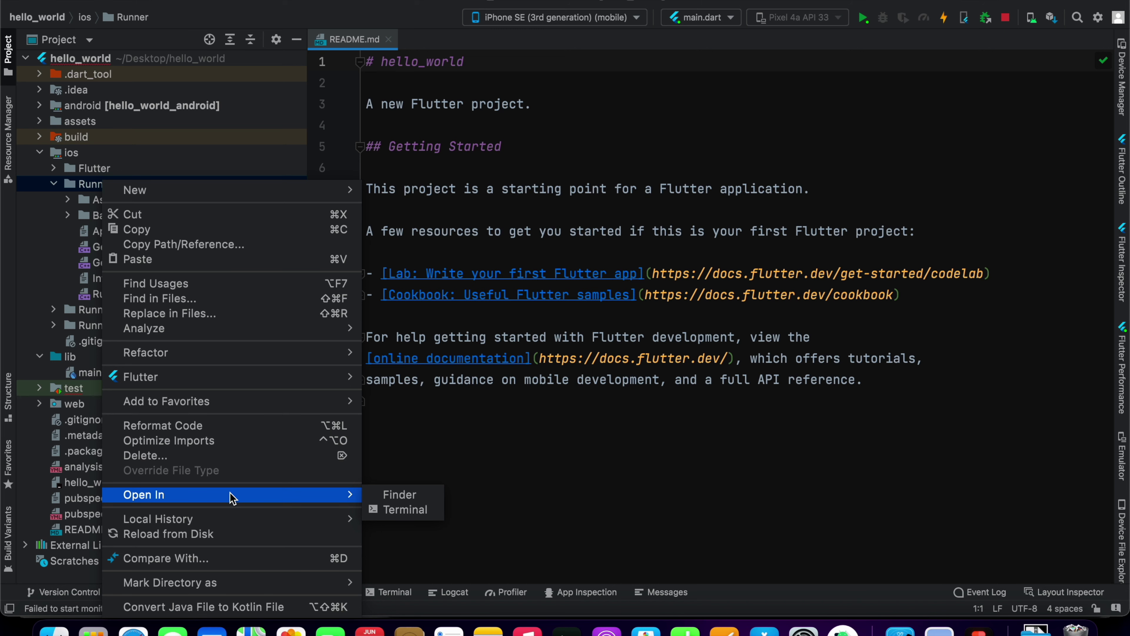
click(387, 493)
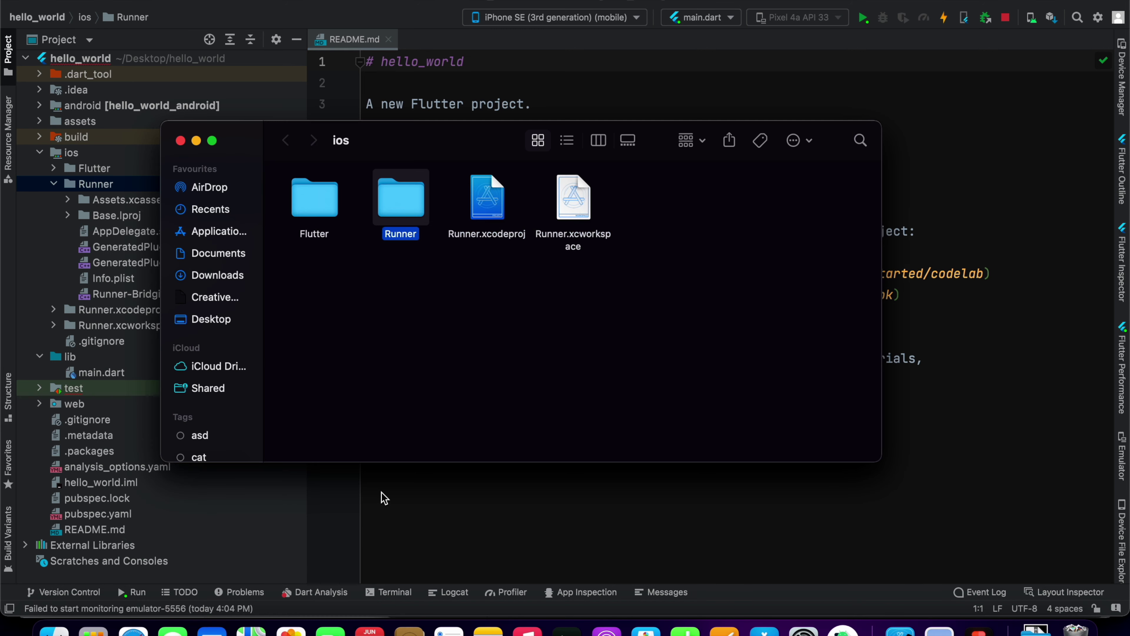
double_click(400, 206)
- Bring the res Finder window forward, go back to its main folder, and close that window
key(super+Tab)
key(ctrl+Up)
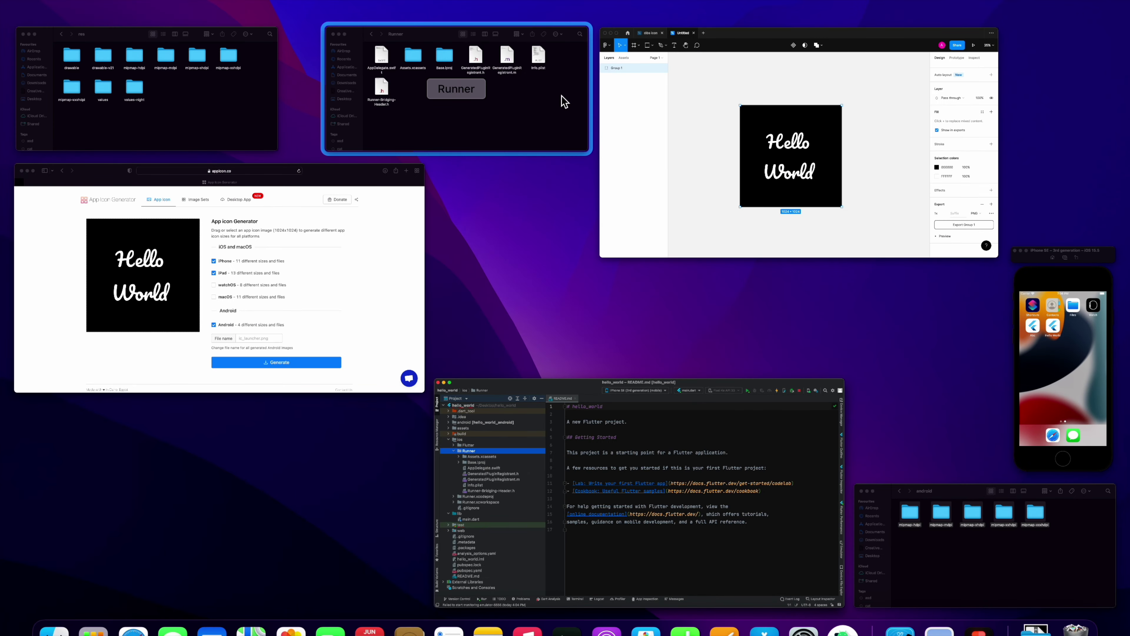
click(242, 105)
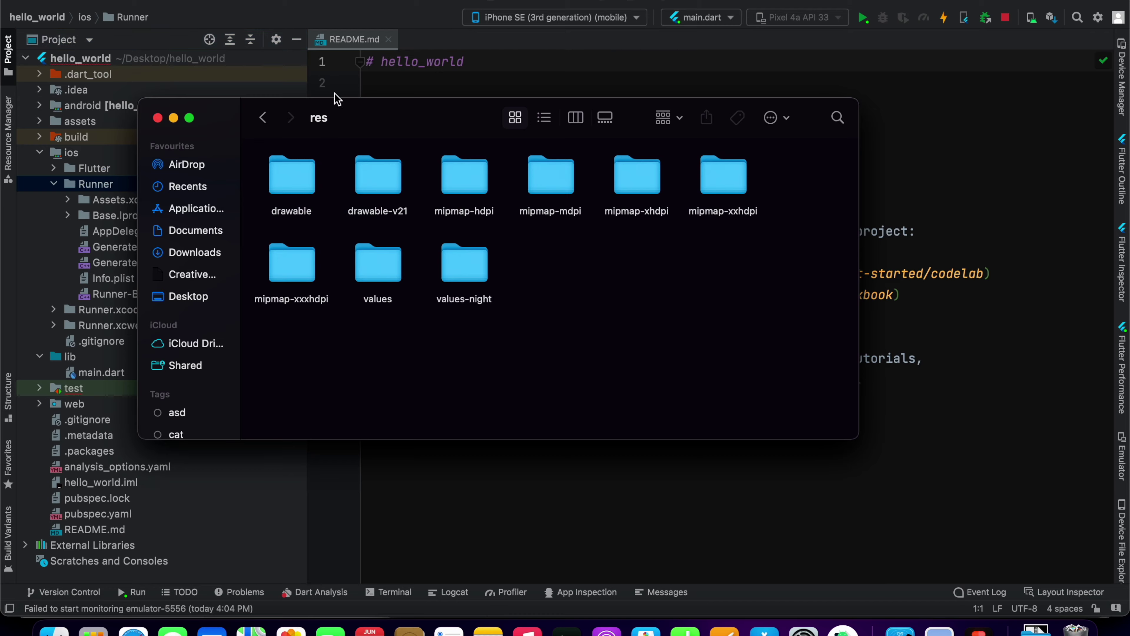
click(264, 118)
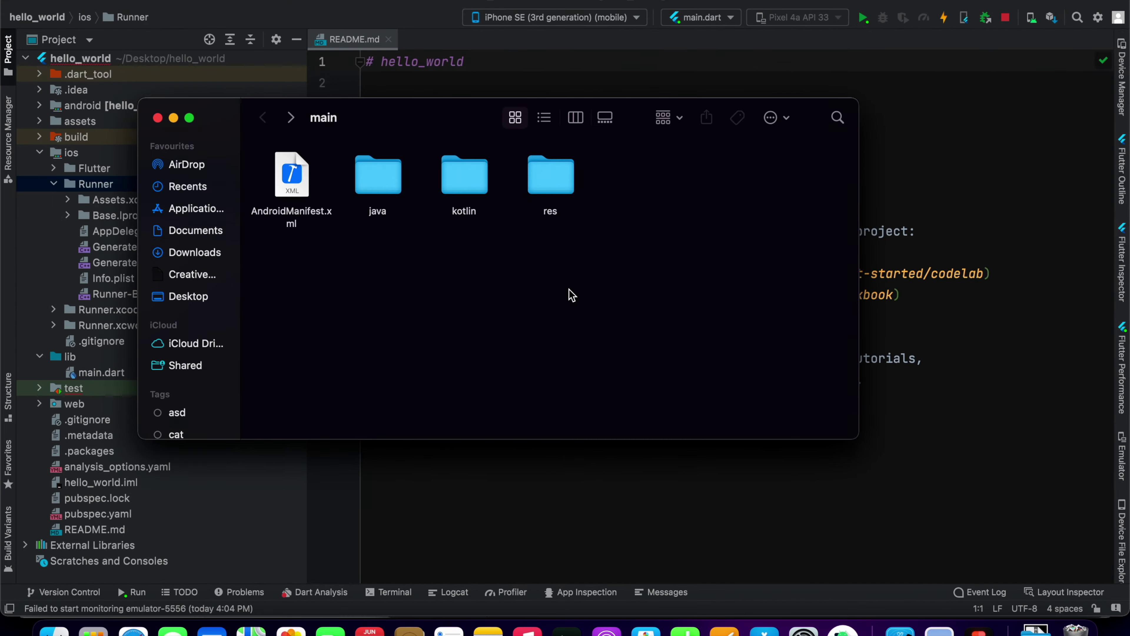
key(ctrl+Up)
click(569, 290)
click(157, 118)
- Bring the Runner and generated android Finder windows forward together
key(ctrl+Up)
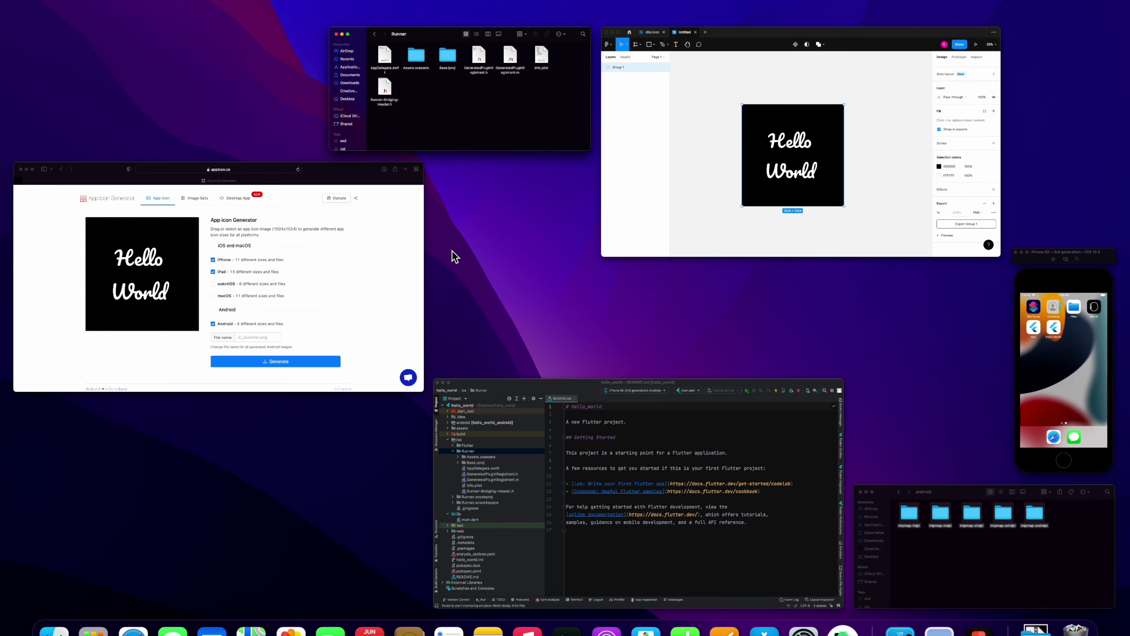
click(503, 94)
key(ctrl+Up)
click(959, 530)
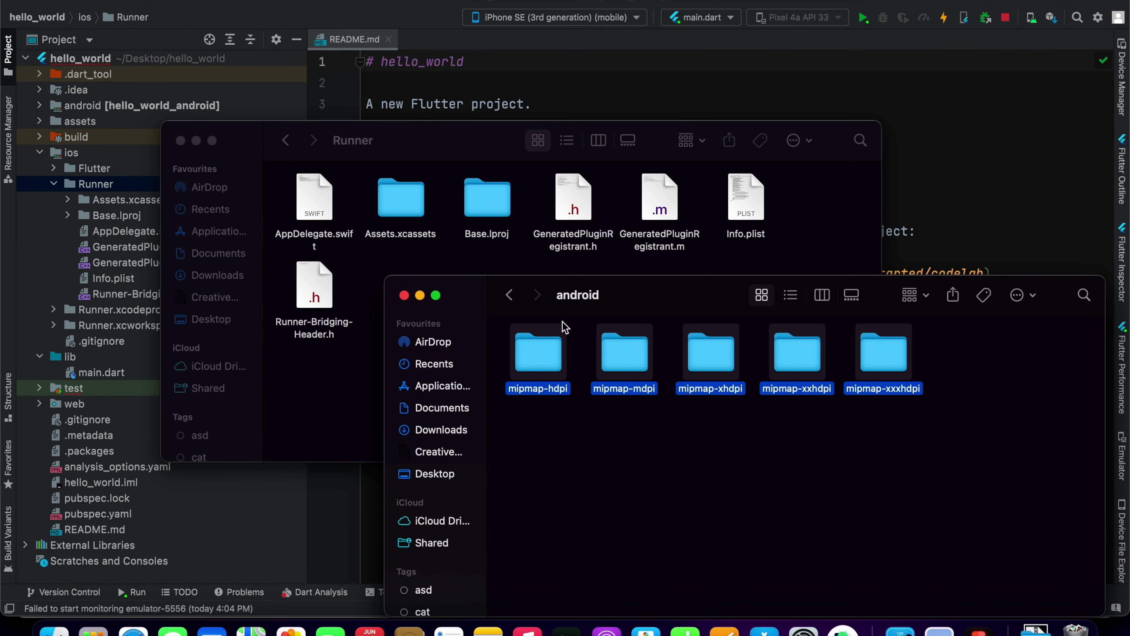
- Select the generated Assets.xcassets in the AppIcons folder and move its window clear of the Runner folder's contents
click(510, 294)
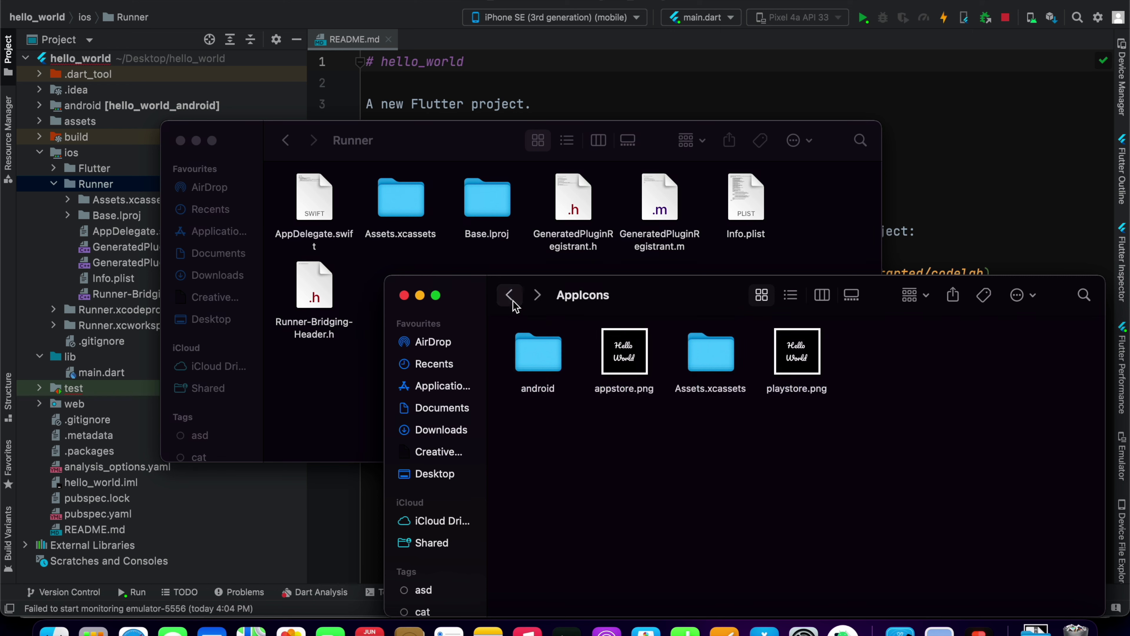
click(717, 350)
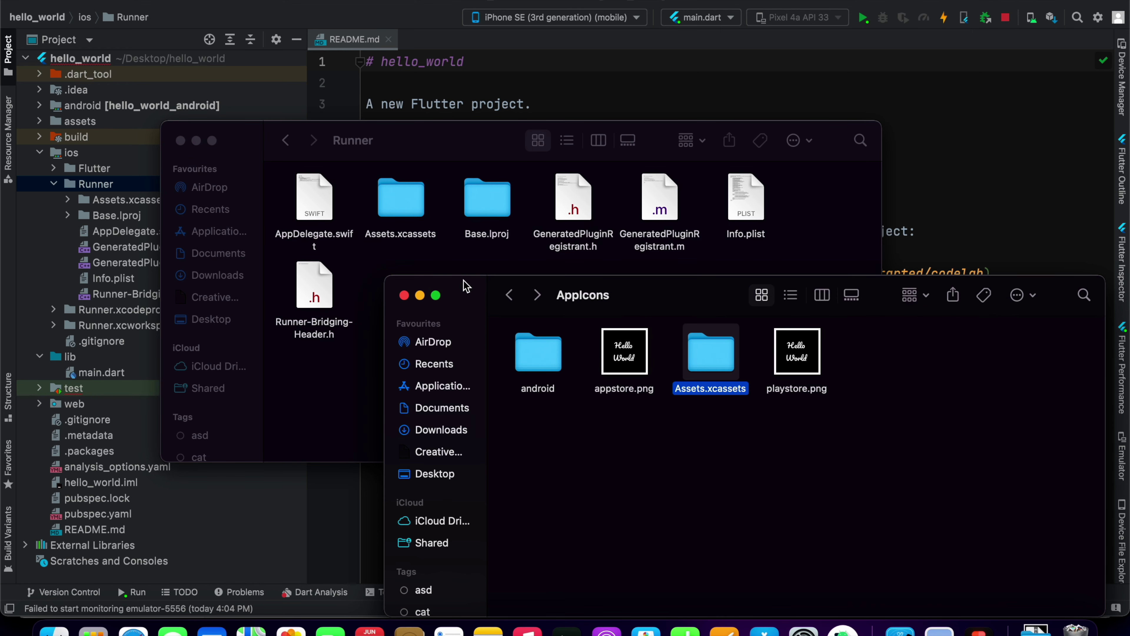
drag(466, 288, 501, 336)
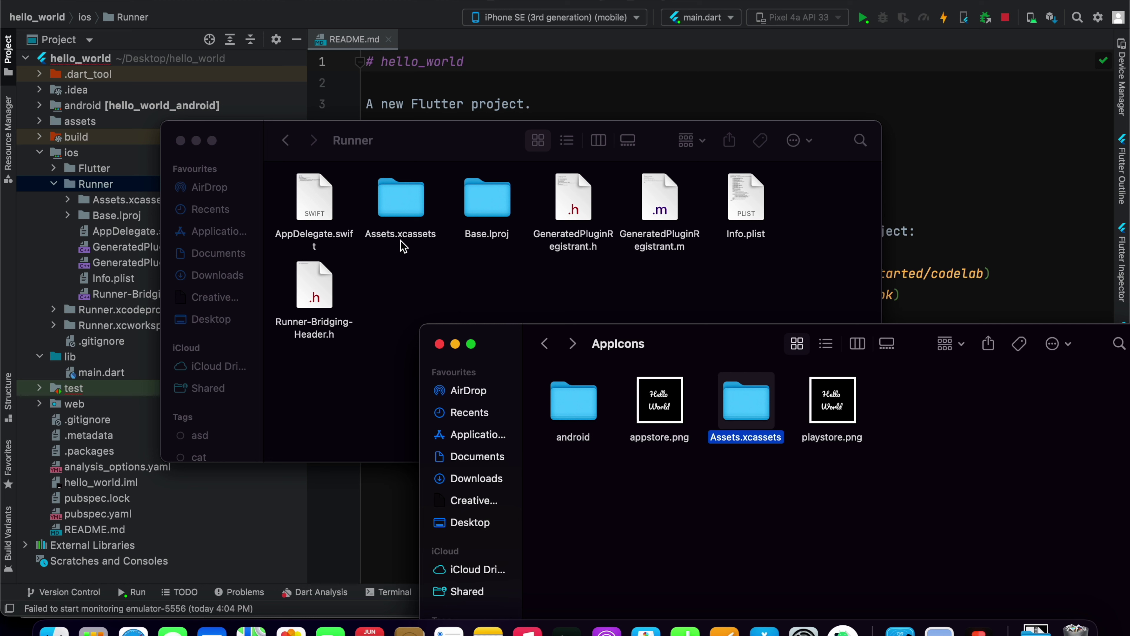